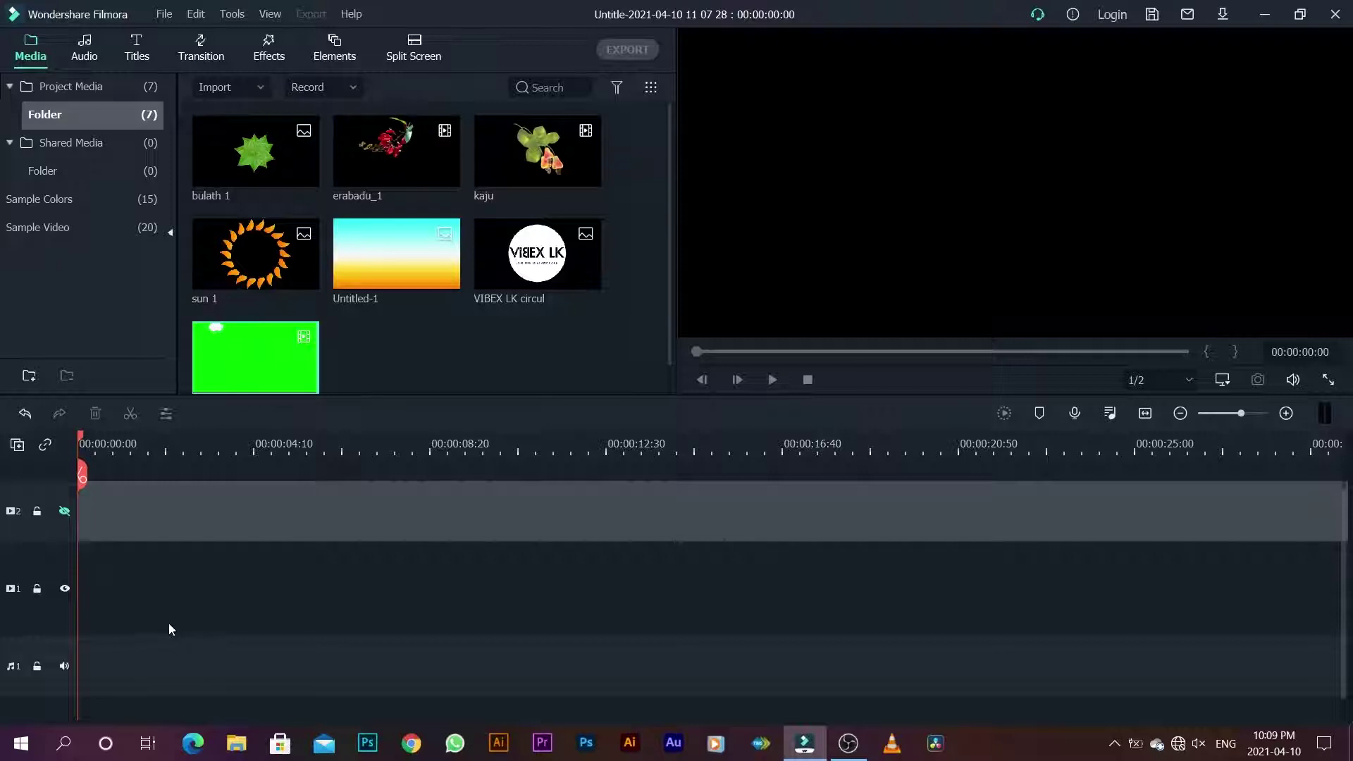
Place the Green sample color on the first video track from the start and extend it to about 1 minute
{"action": "left_click", "coordinate": [54, 205]}
{"action": "left_click_drag", "start_coordinate": [532, 258], "coordinate": [112, 599]}
{"action": "left_click_drag", "start_coordinate": [289, 572], "coordinate": [1346, 566]}
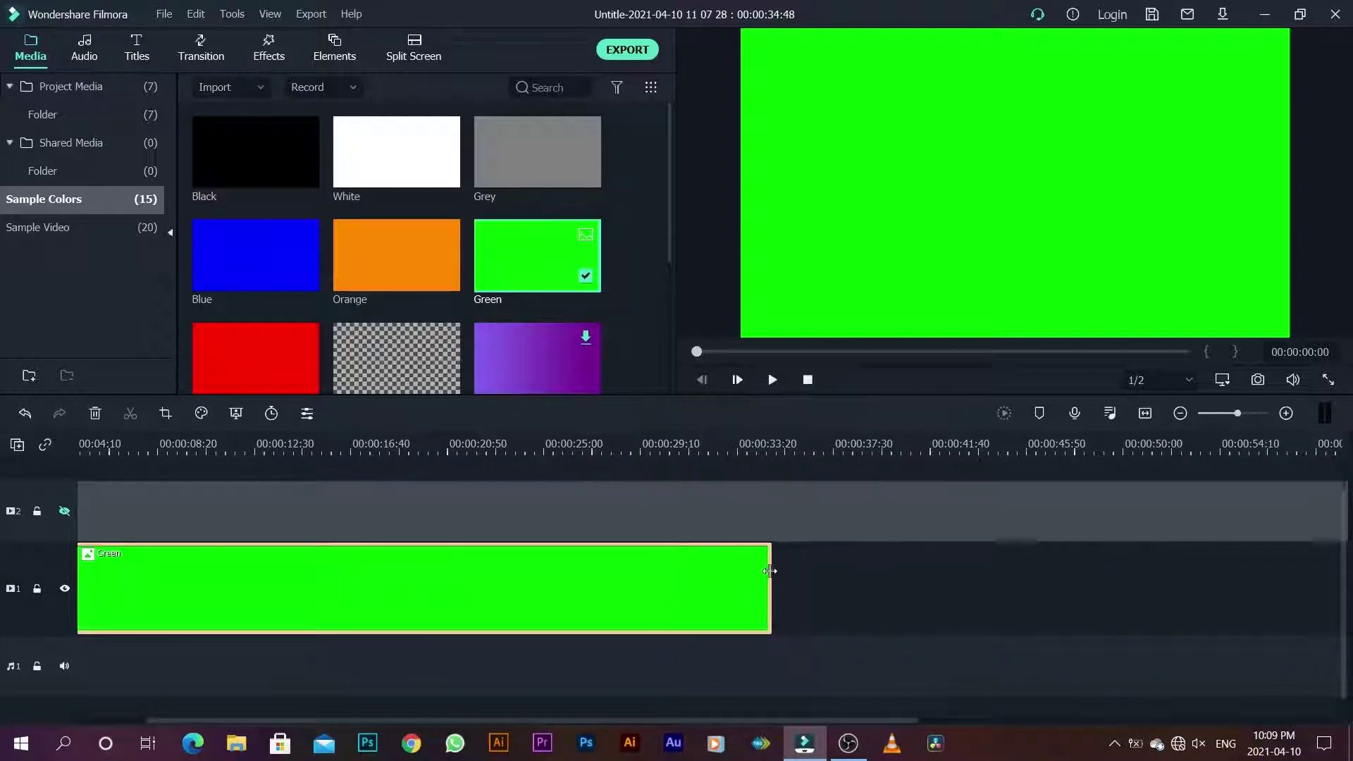
{"action": "left_click_drag", "start_coordinate": [773, 565], "coordinate": [826, 571]}
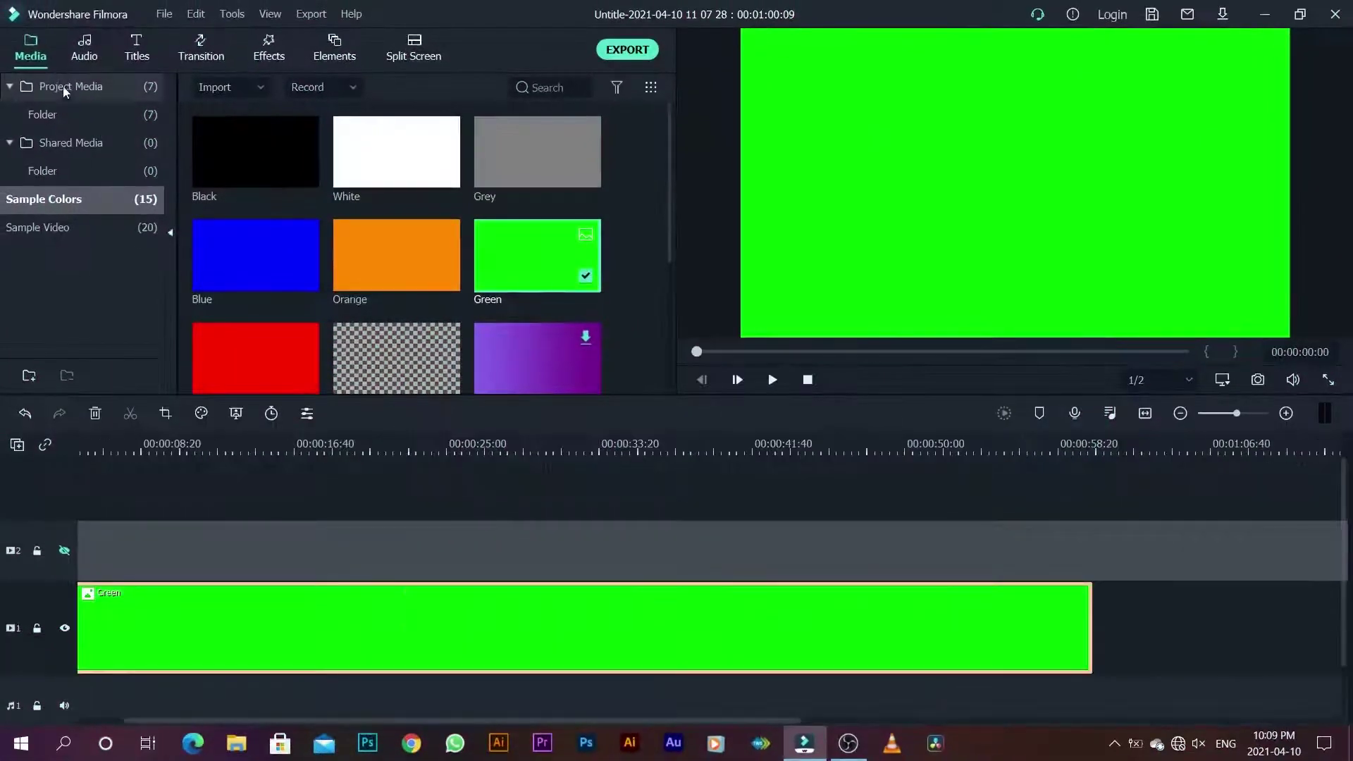
Add the sun 1 image on the track above the green clip and extend it to the same length
{"action": "scroll", "coordinate": [399, 308], "scroll_direction": "down", "scroll_amount": 1}
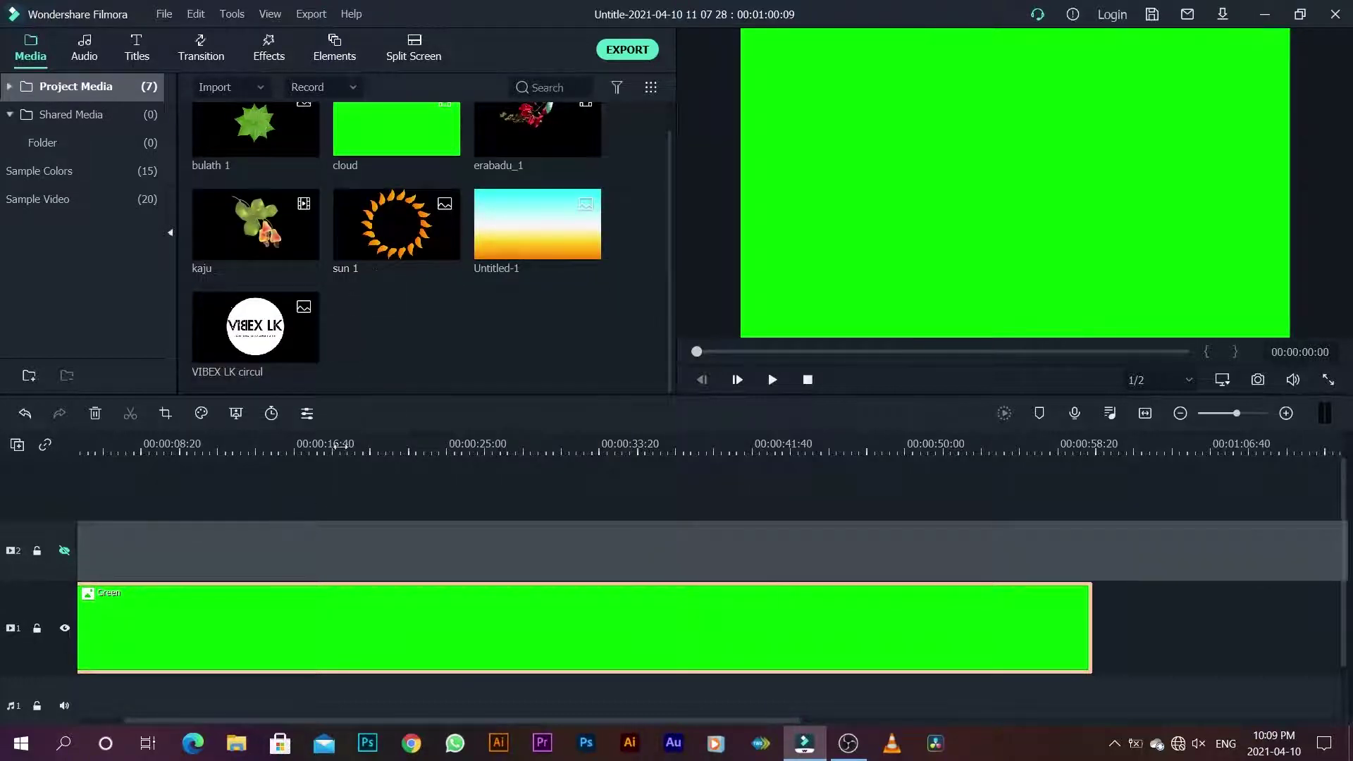
{"action": "left_click_drag", "start_coordinate": [374, 229], "coordinate": [70, 551]}
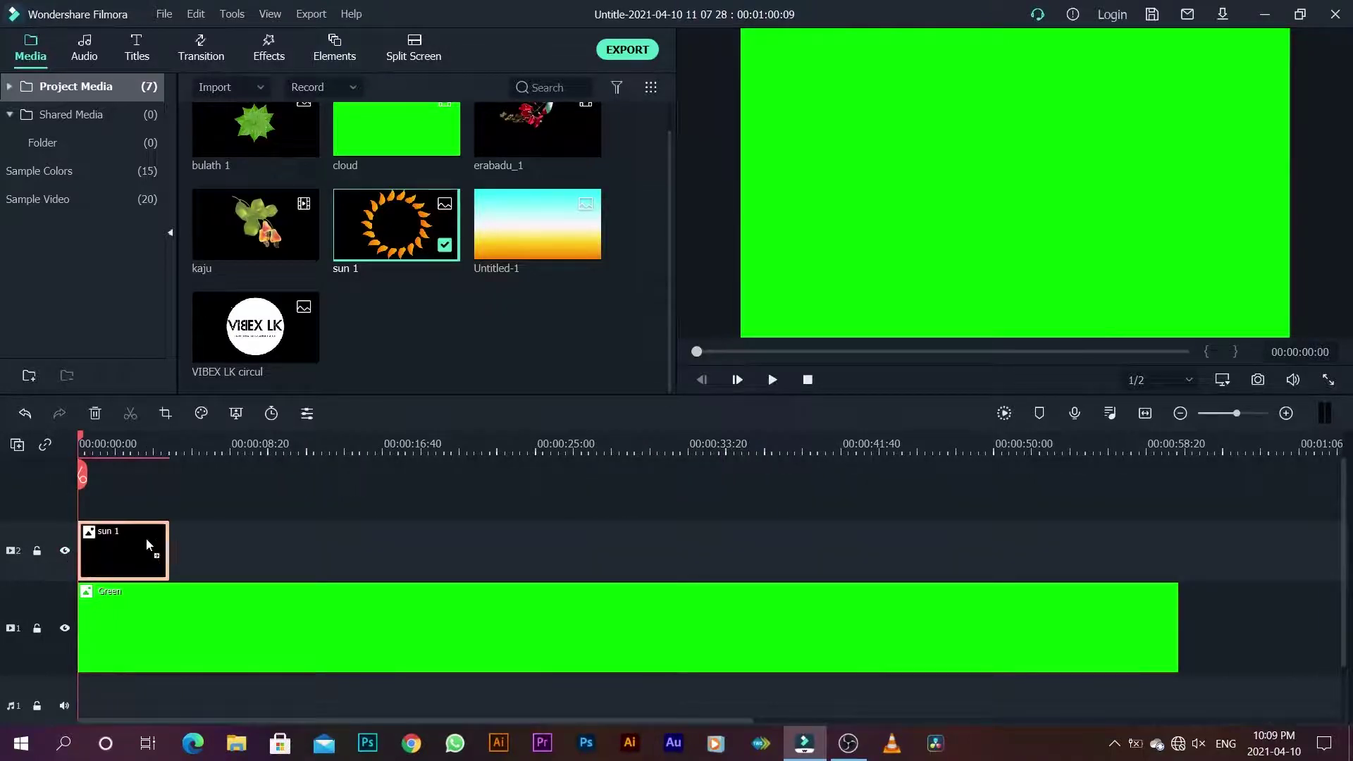
{"action": "left_click_drag", "start_coordinate": [168, 539], "coordinate": [1178, 539]}
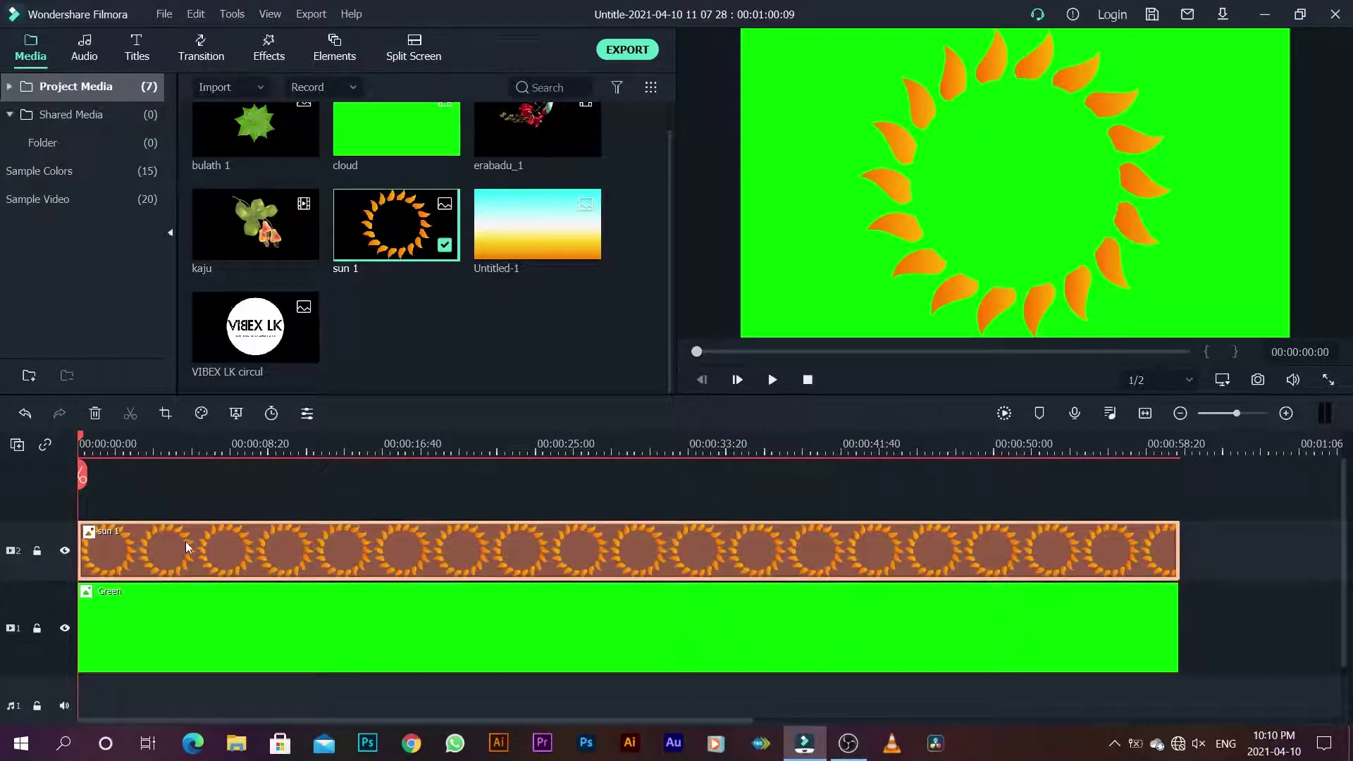
Scale the sun 1 image down to about 51%
{"action": "double_click", "coordinate": [227, 549]}
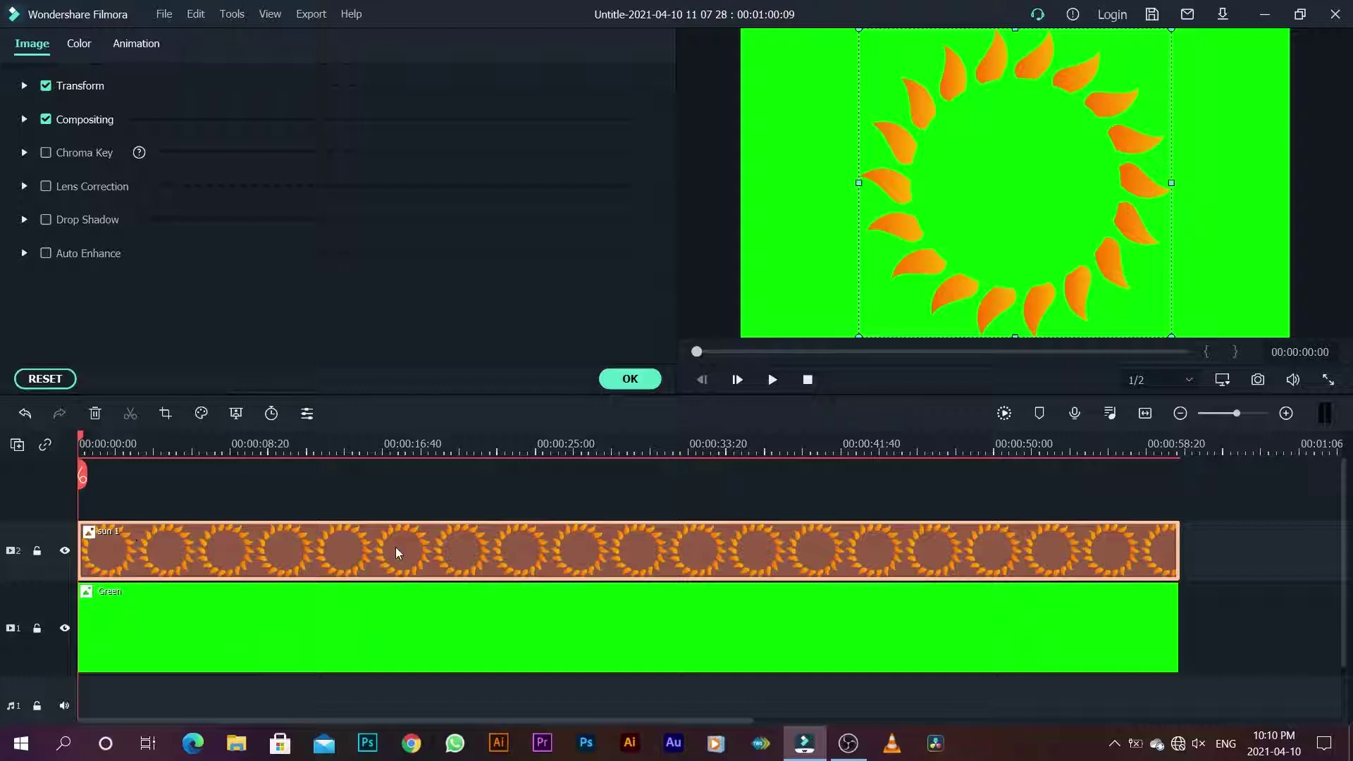
{"action": "left_click", "coordinate": [24, 86]}
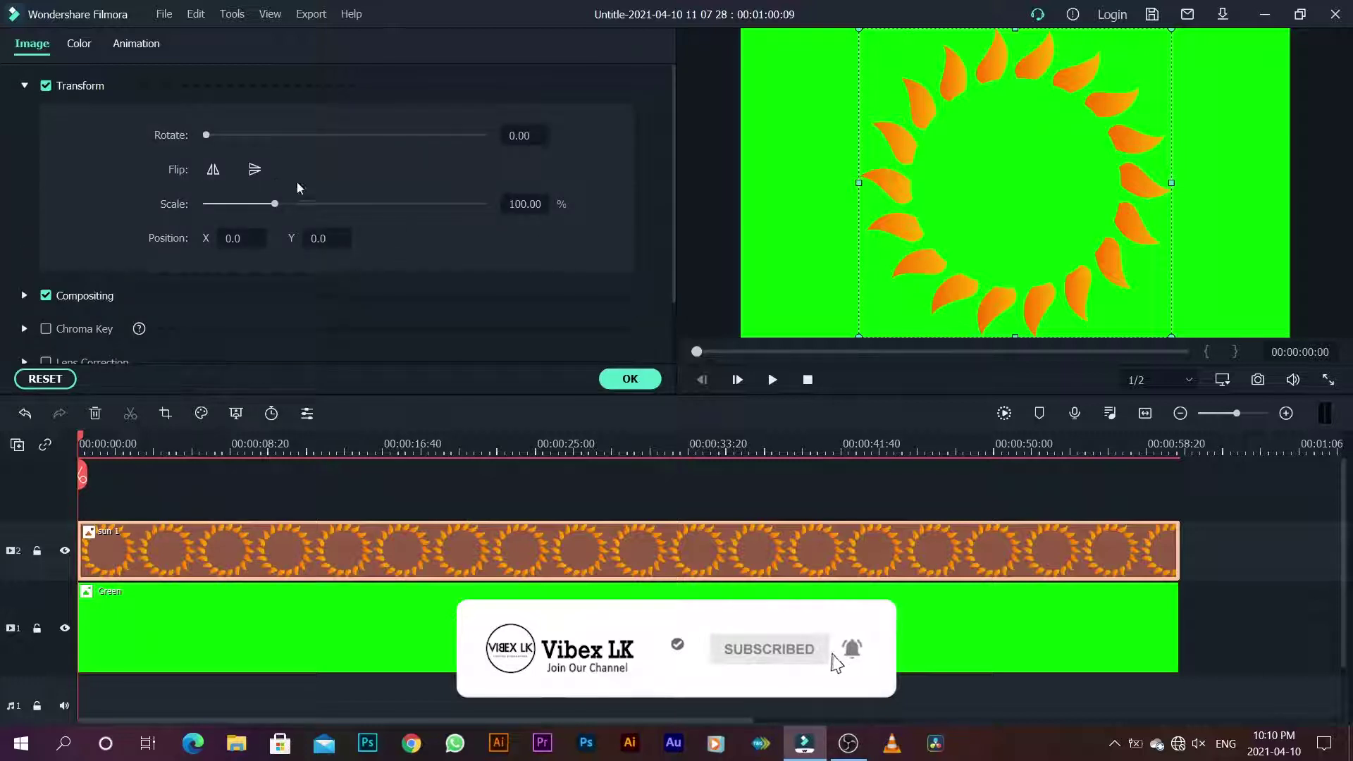
{"action": "left_click_drag", "start_coordinate": [271, 198], "coordinate": [242, 205]}
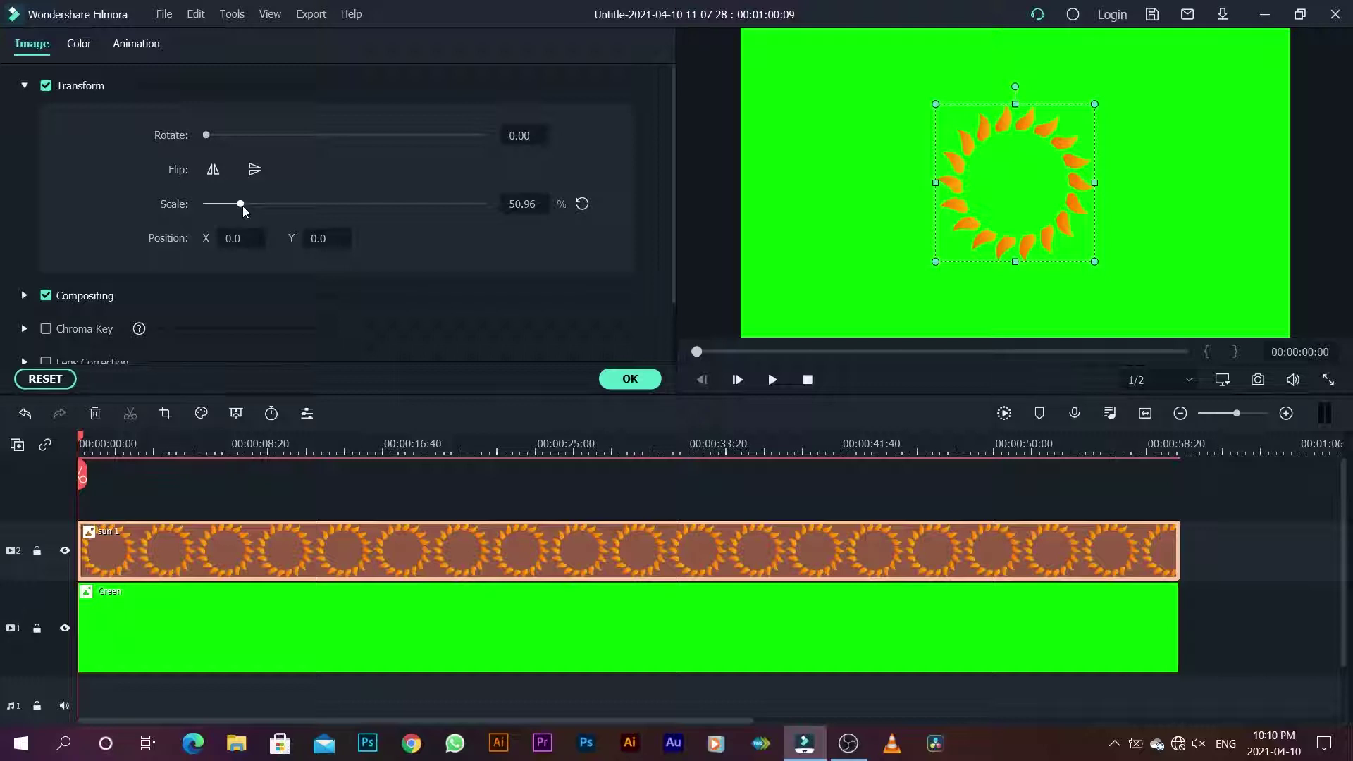
{"action": "left_click", "coordinate": [630, 379]}
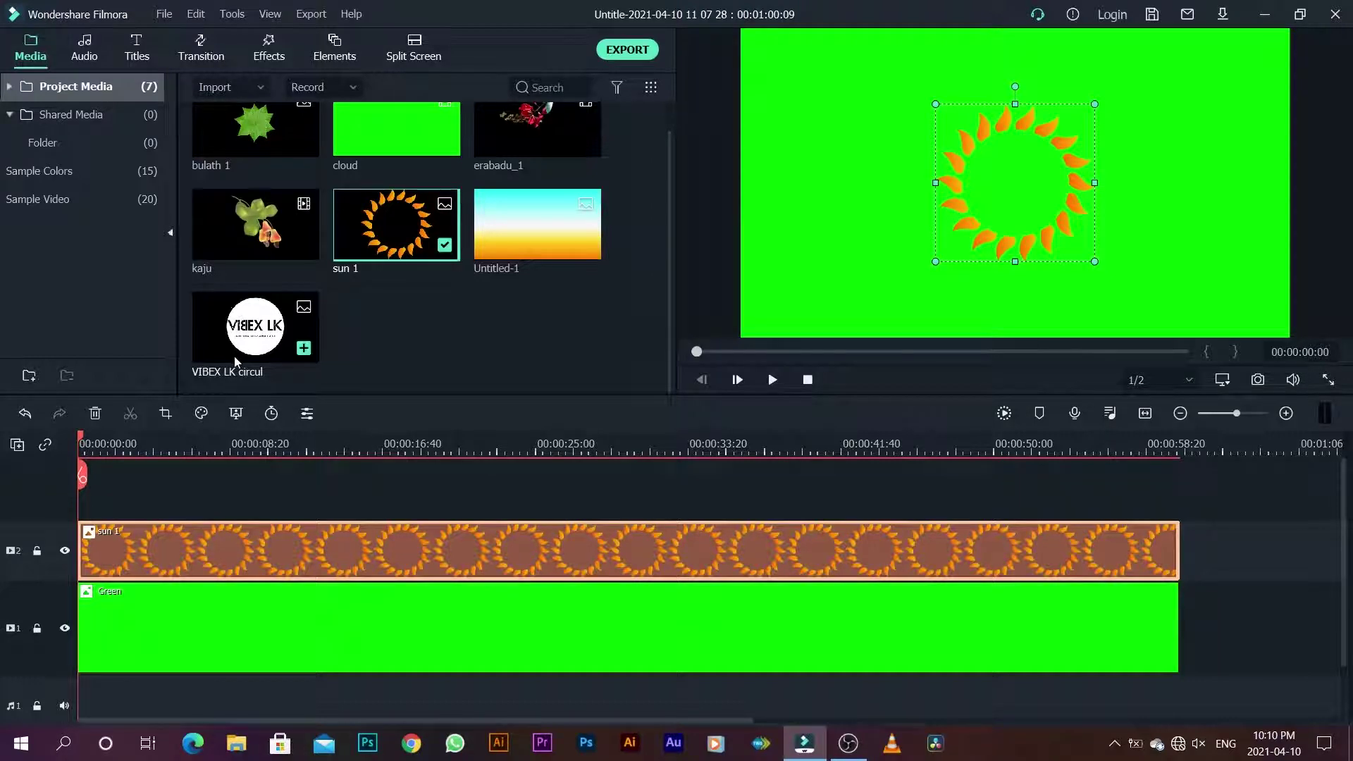
Add the VIBEX LK circul image on a new track above the sun and extend it to match the other clips
{"action": "left_click_drag", "start_coordinate": [255, 320], "coordinate": [100, 460]}
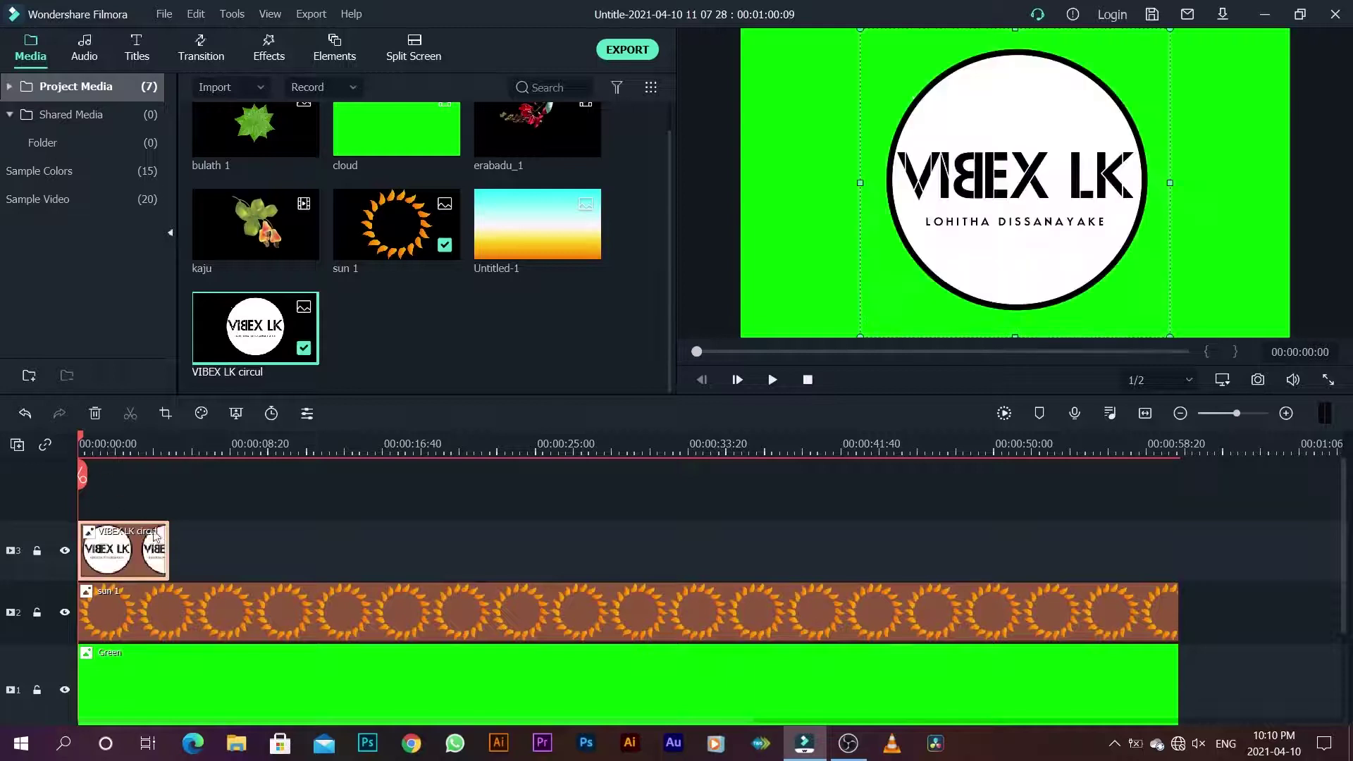
{"action": "left_click_drag", "start_coordinate": [168, 541], "coordinate": [1178, 524]}
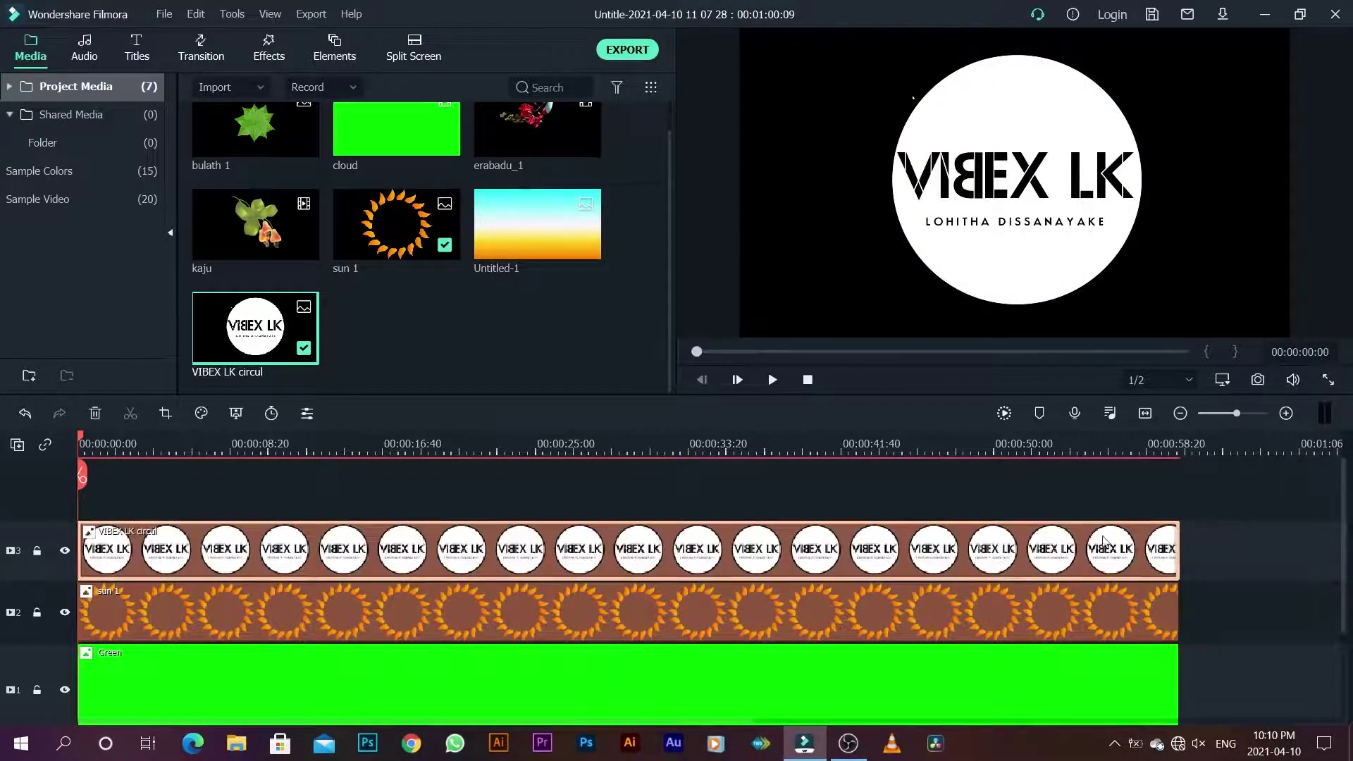
Set the scale of the VIBEX LK circul image to 40%
{"action": "double_click", "coordinate": [246, 543]}
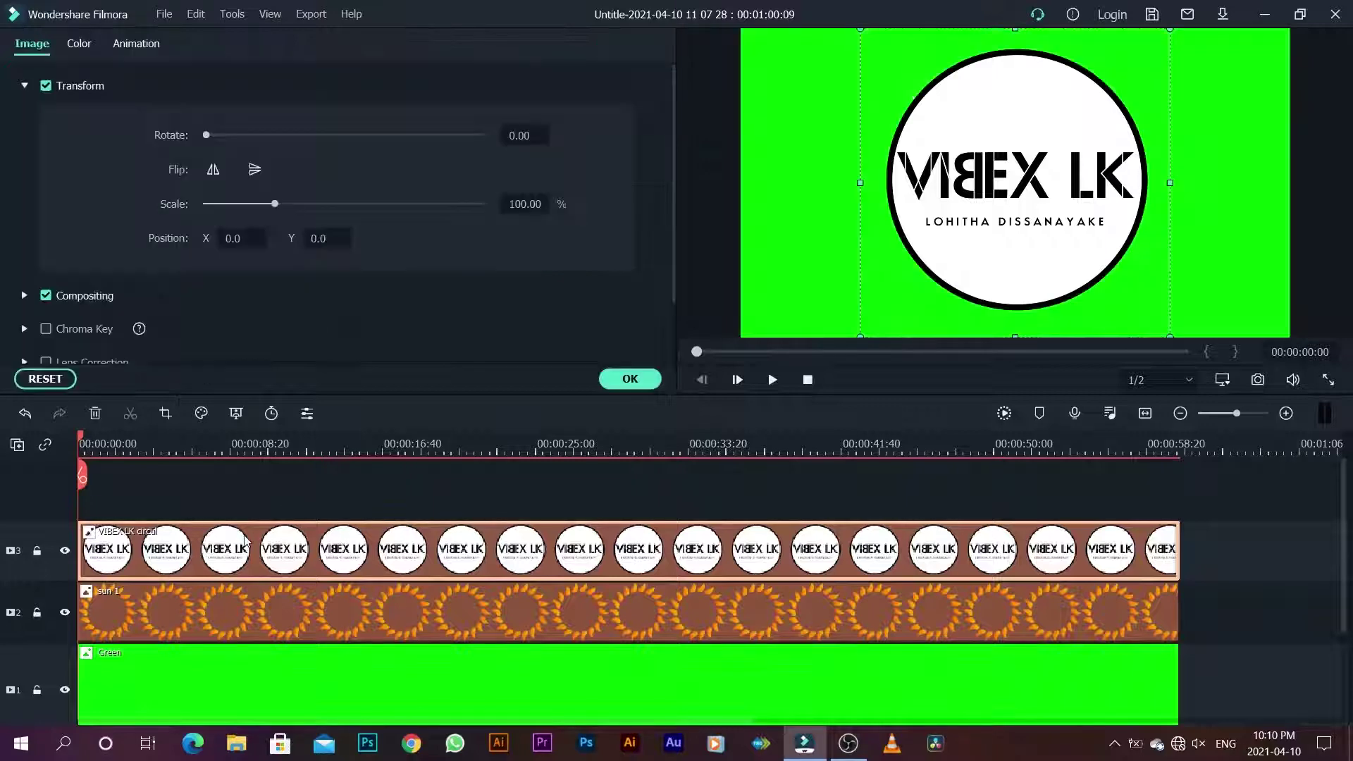
{"action": "left_click_drag", "start_coordinate": [276, 205], "coordinate": [230, 210]}
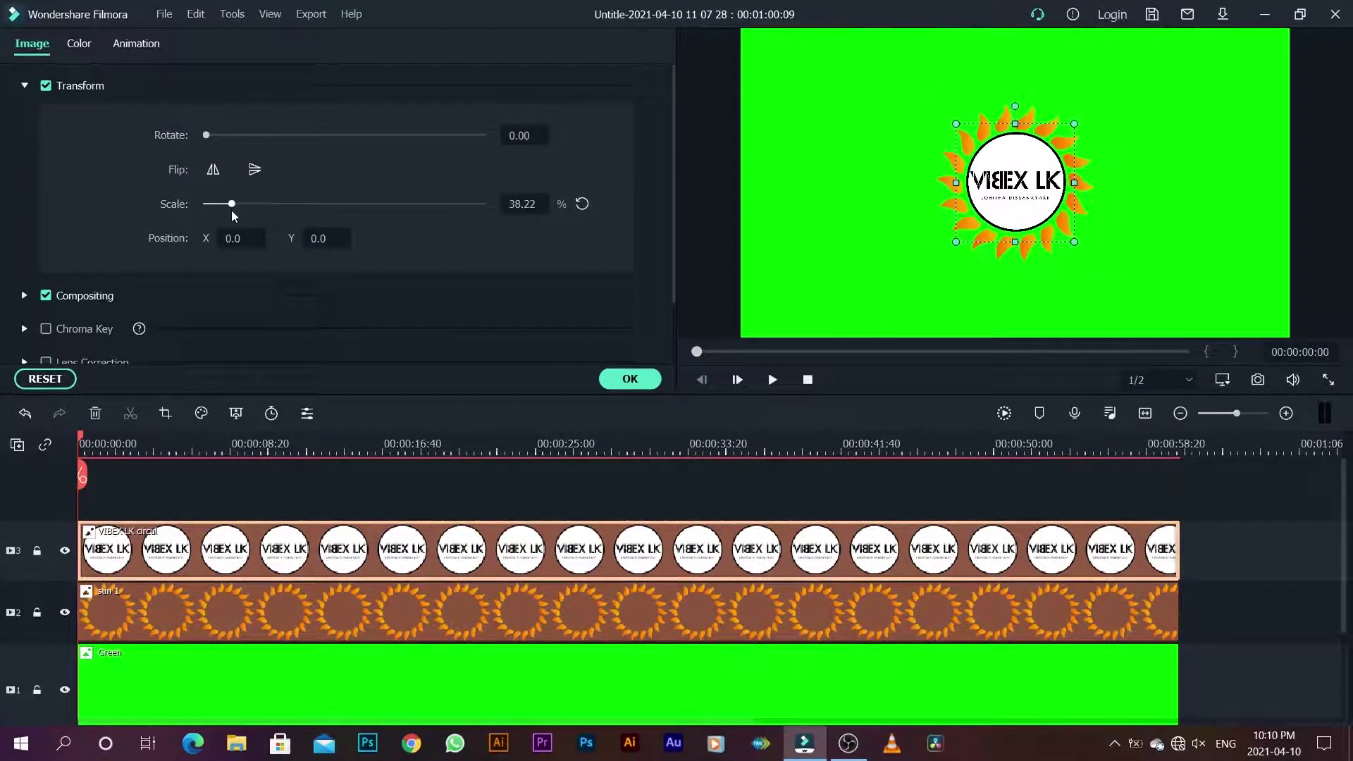
{"action": "double_click", "coordinate": [510, 204]}
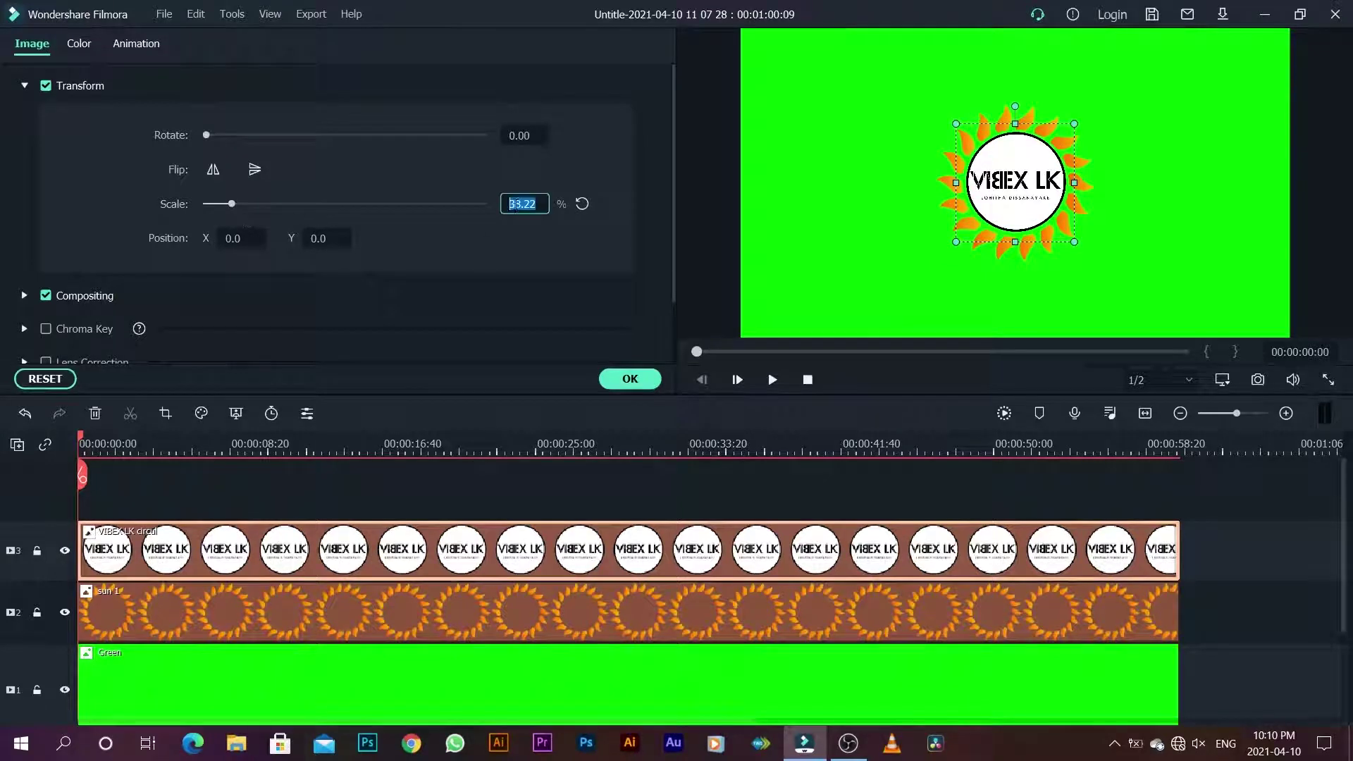
{"action": "key", "text": "Return"}
{"action": "double_click", "coordinate": [525, 204]}
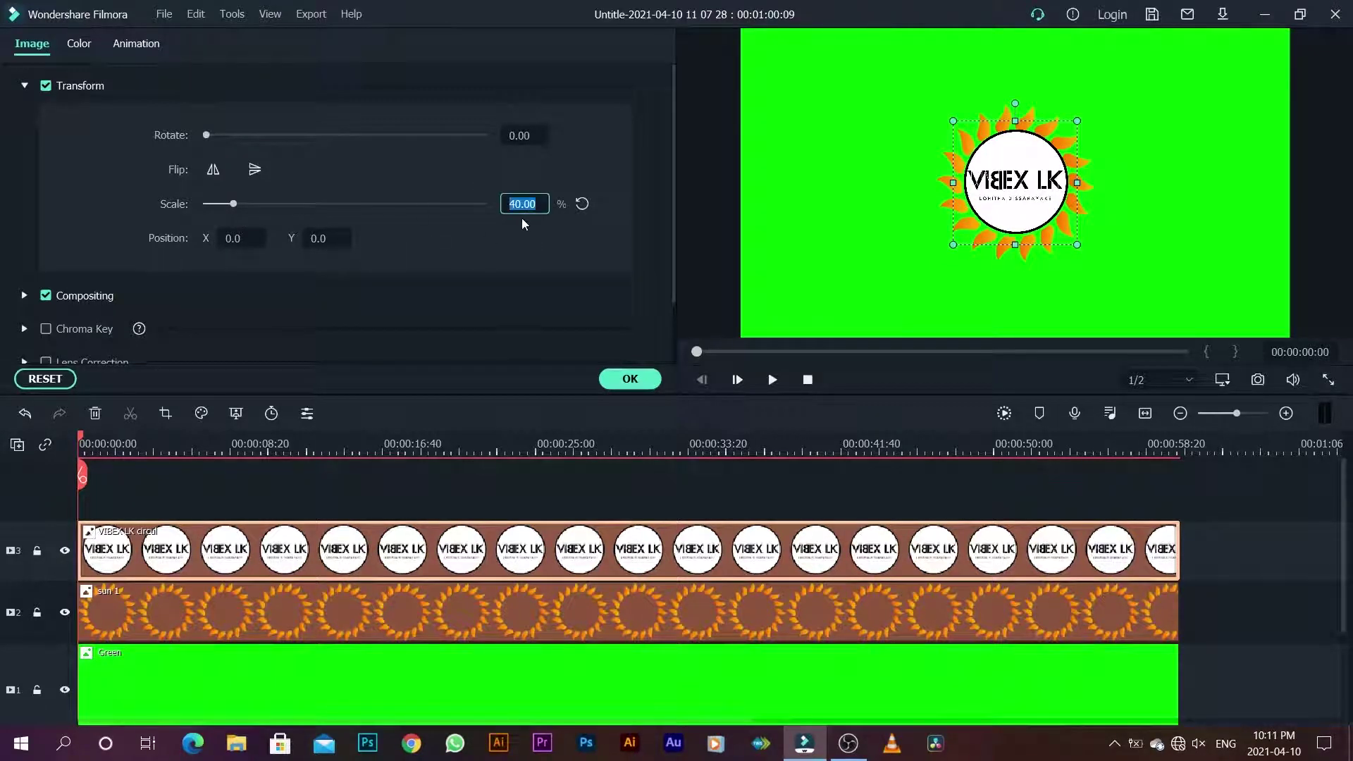
{"action": "type", "text": "9"}
{"action": "key", "text": "Return"}
{"action": "double_click", "coordinate": [521, 203]}
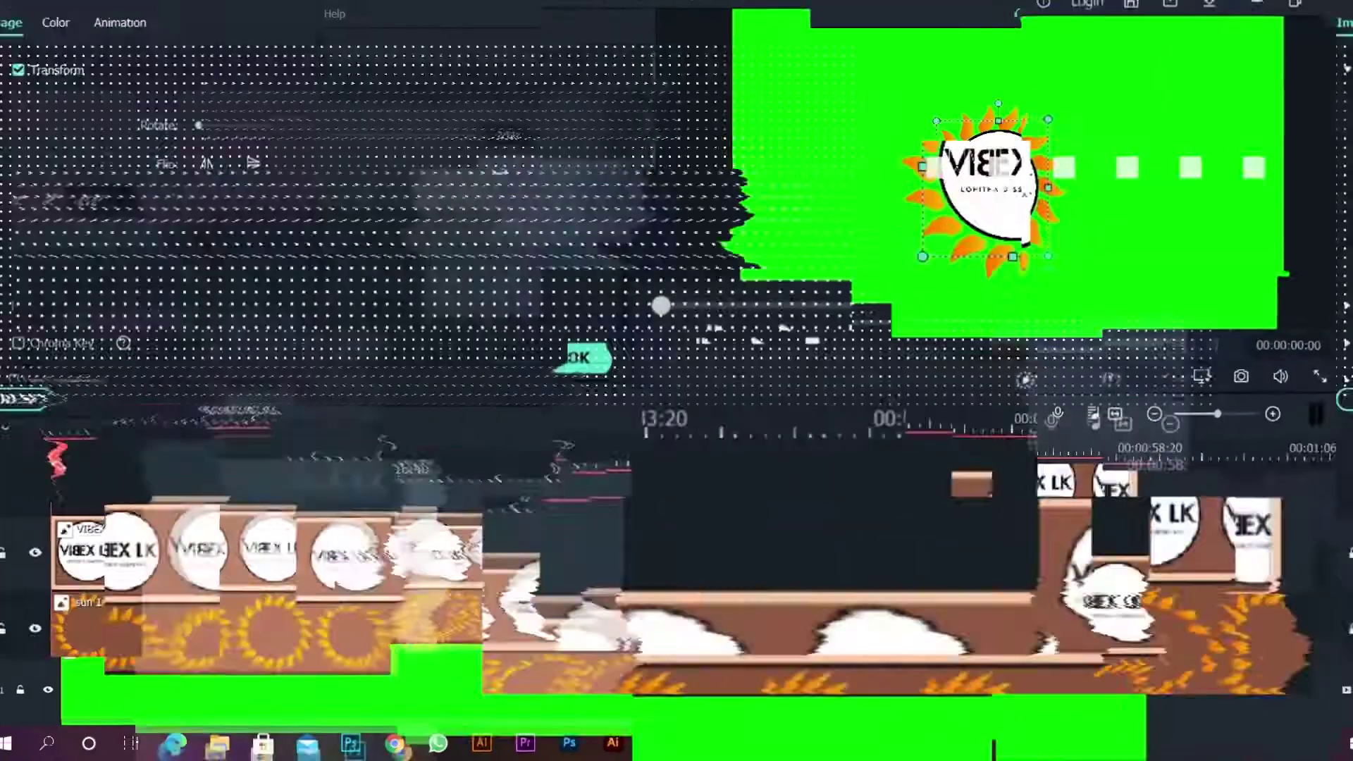
{"action": "type", "text": "40"}
{"action": "key", "text": "Return"}
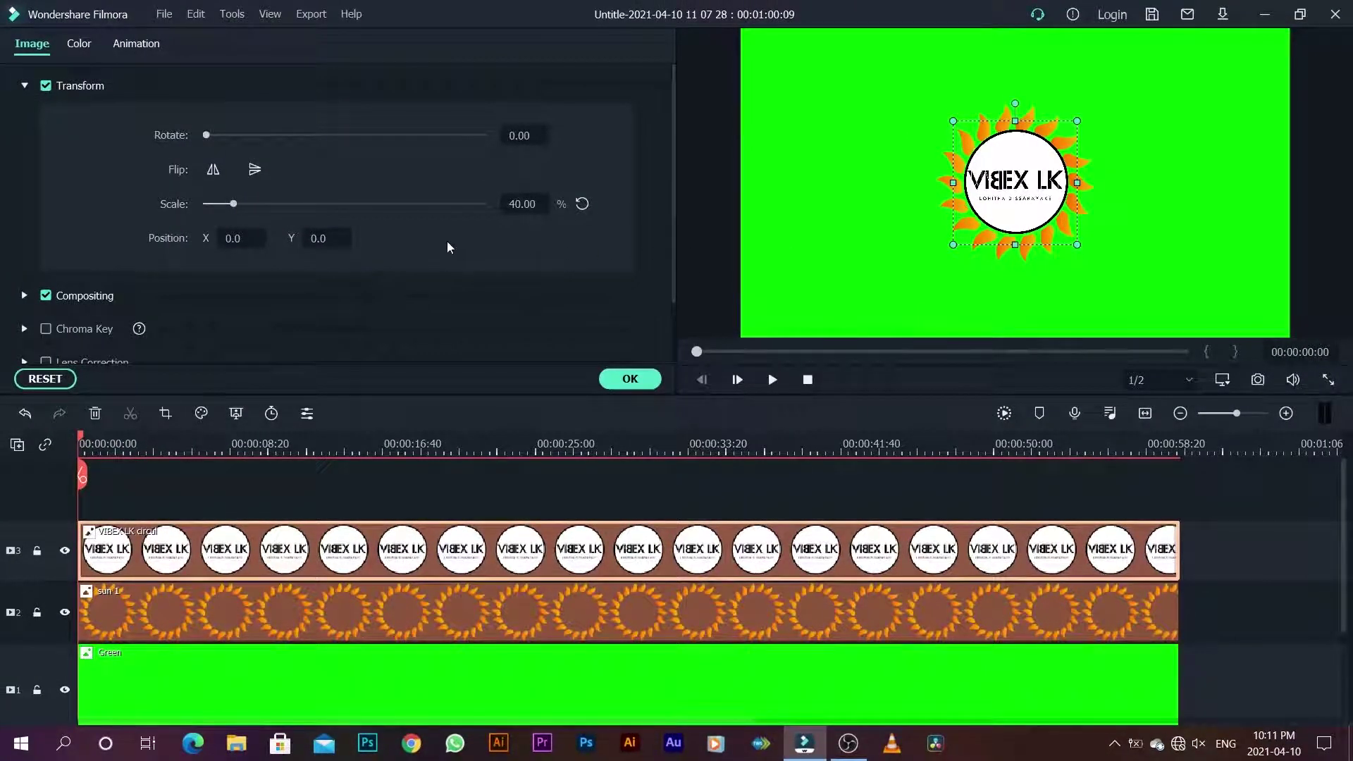
Nudge the logo to position X -1.0, Y -2.0 so it sits centred inside the sun ring
{"action": "key", "text": "Left"}
{"action": "key", "text": "Down"}
{"action": "key", "text": "Down"}
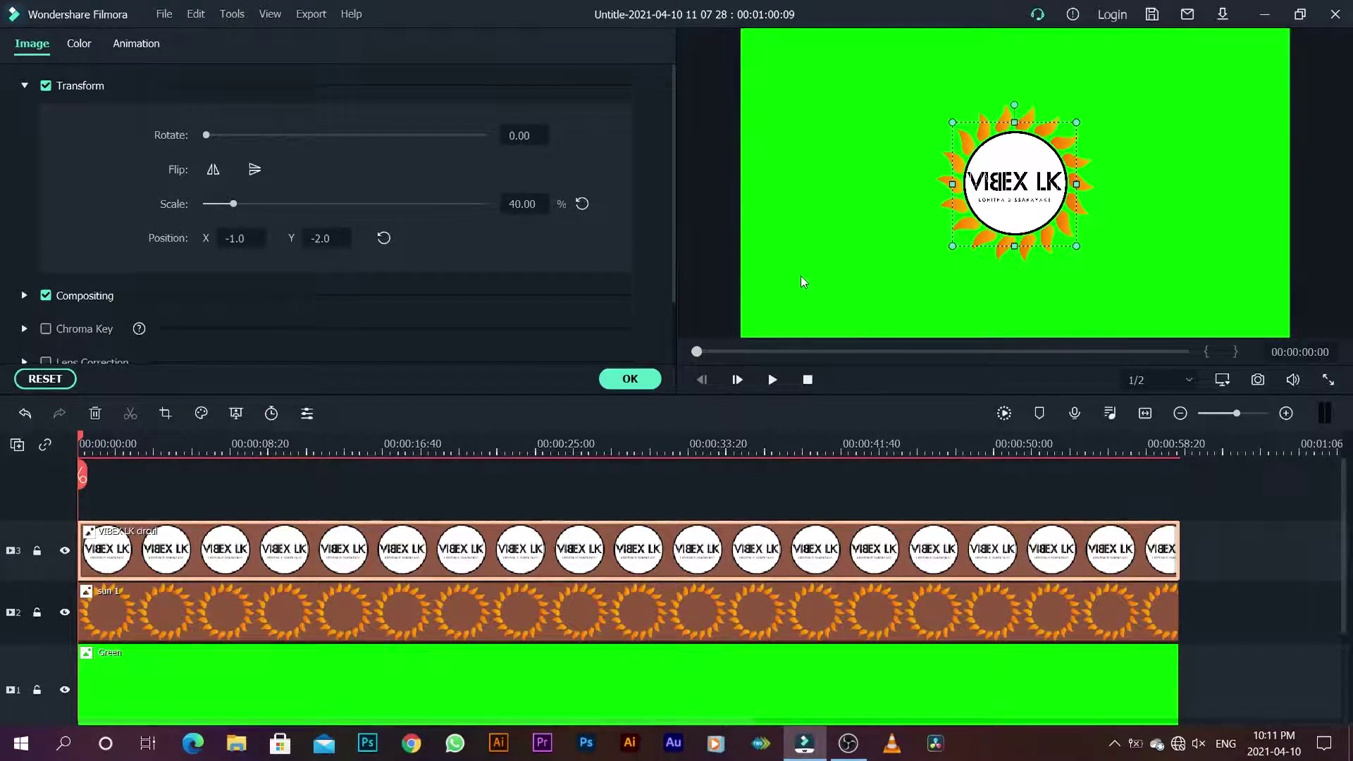
{"action": "left_click", "coordinate": [630, 378]}
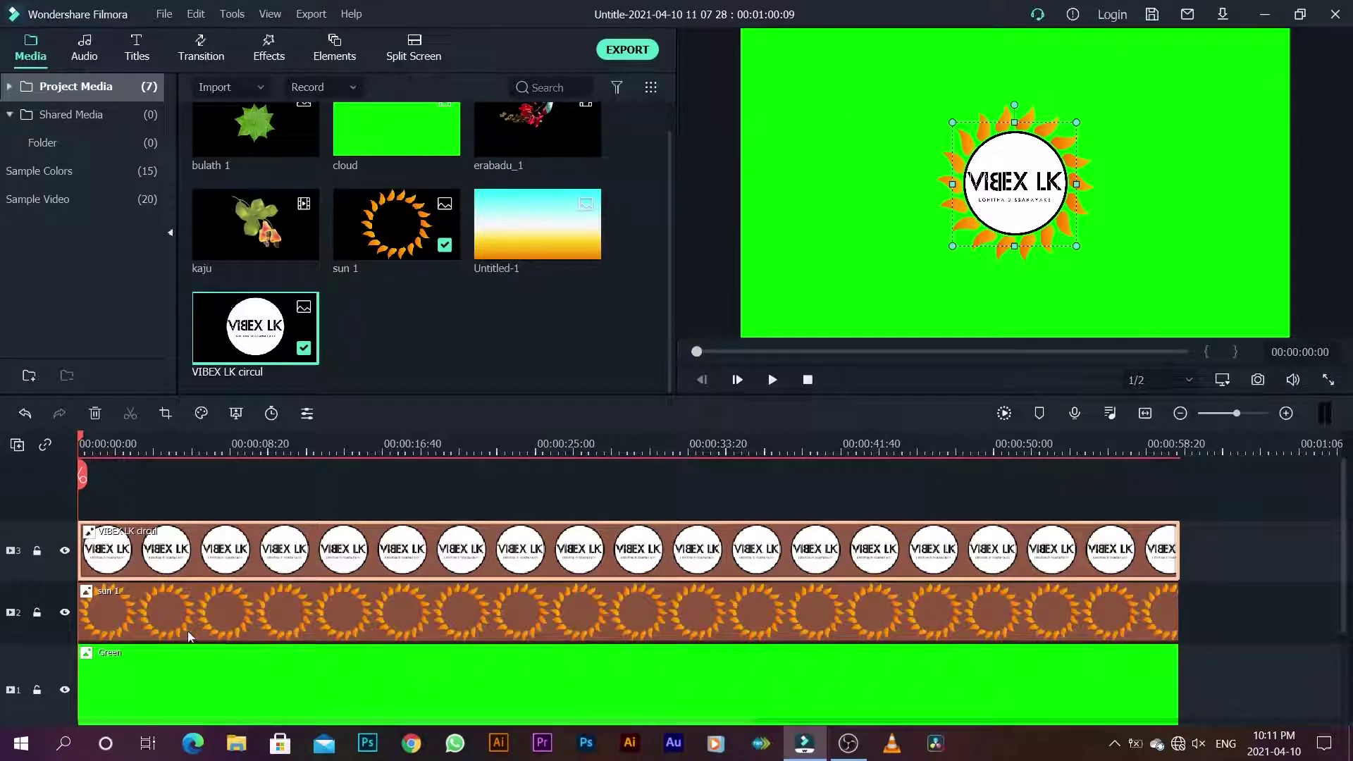
Start a custom animation on the sun 1 clip and add a keyframe at the beginning of the timeline
{"action": "left_click", "coordinate": [226, 615]}
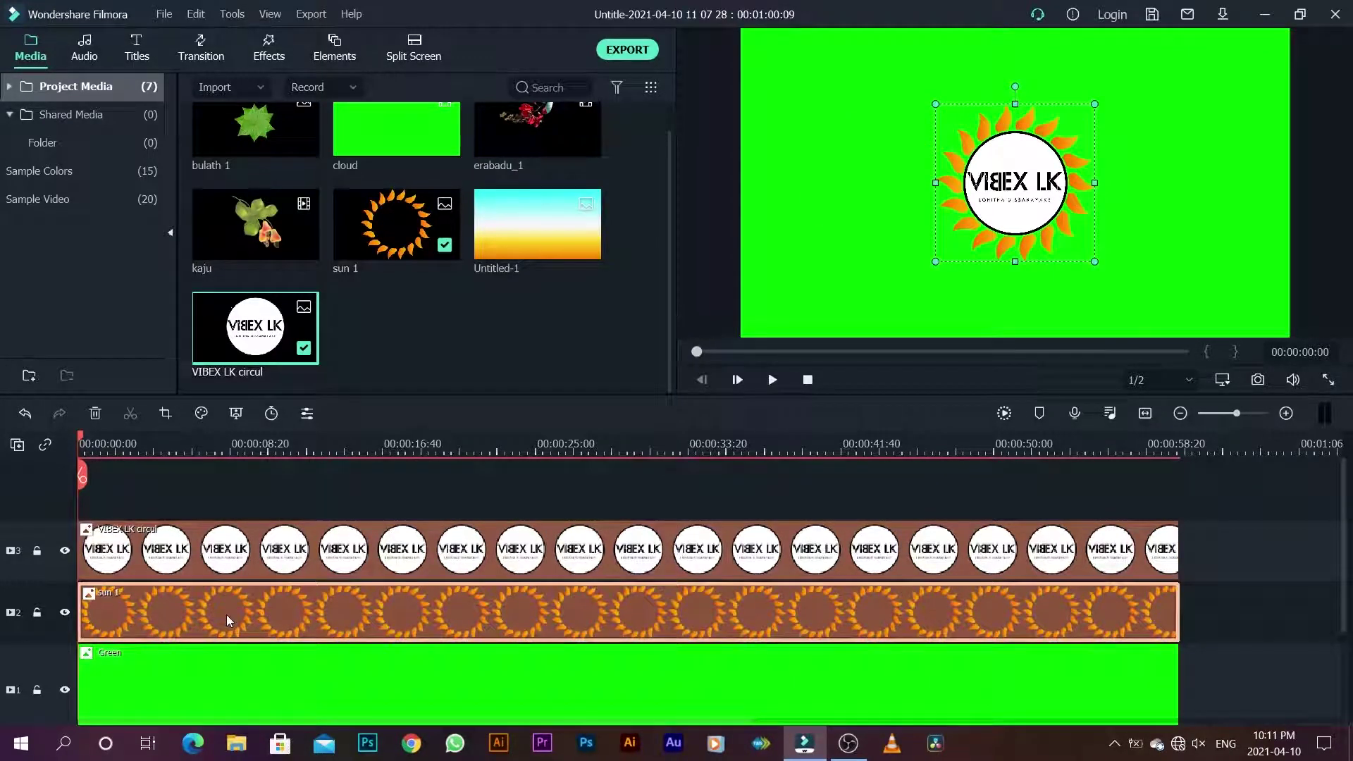
{"action": "right_click", "coordinate": [159, 603]}
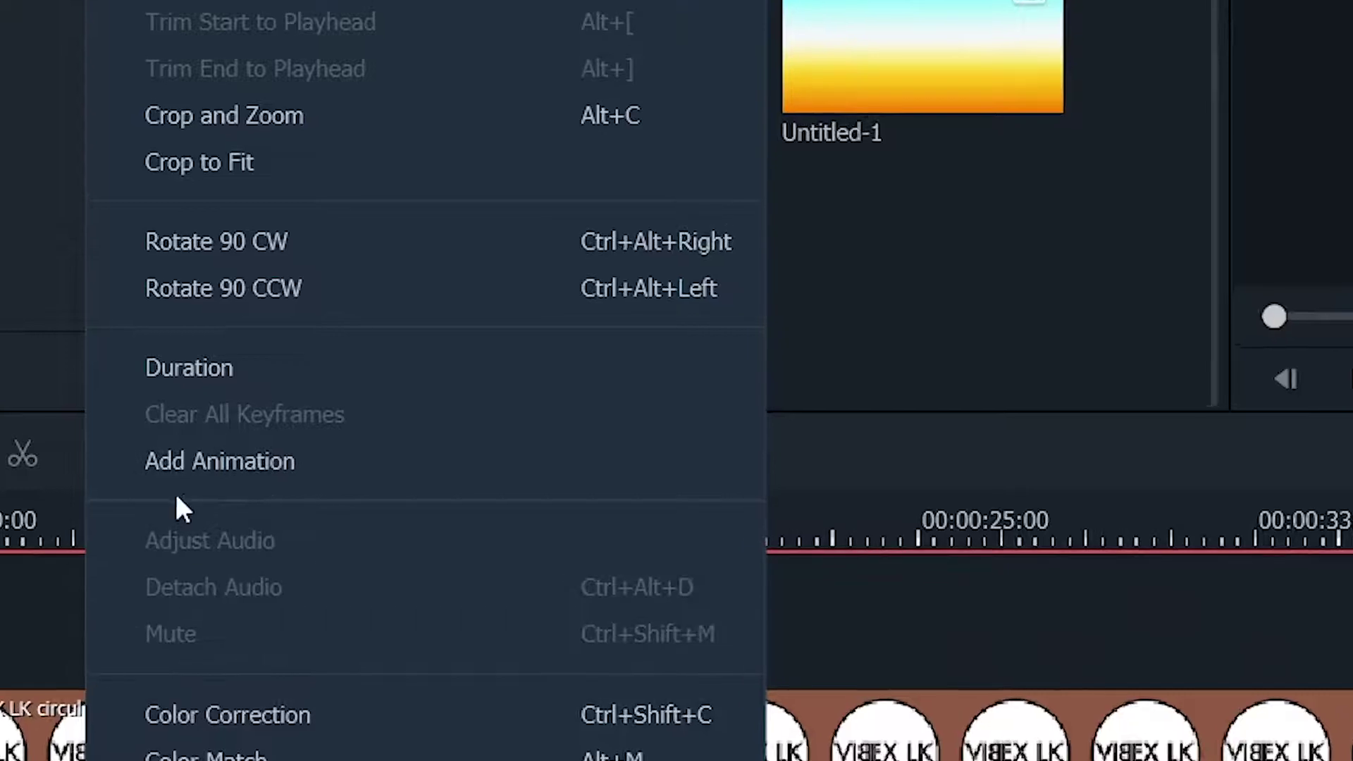
{"action": "left_click", "coordinate": [226, 465]}
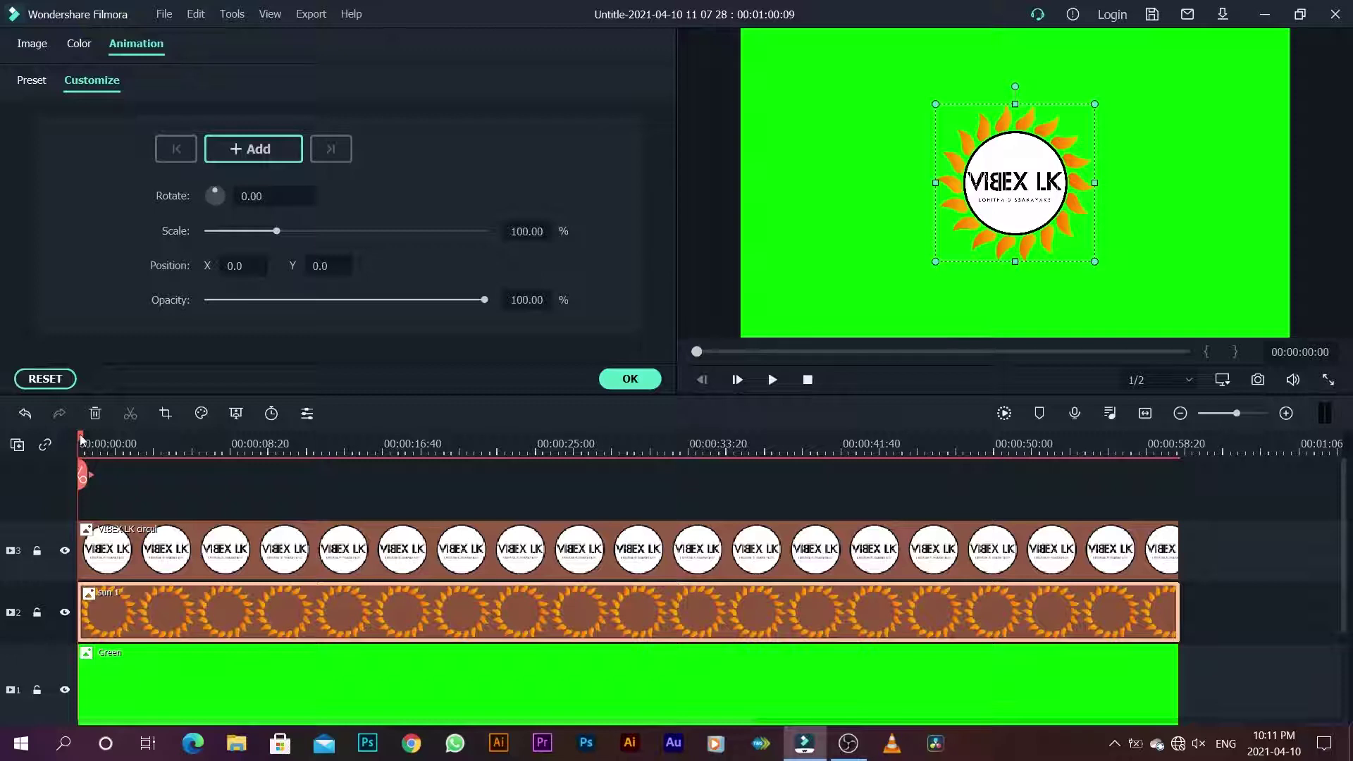
{"action": "left_click", "coordinate": [272, 152]}
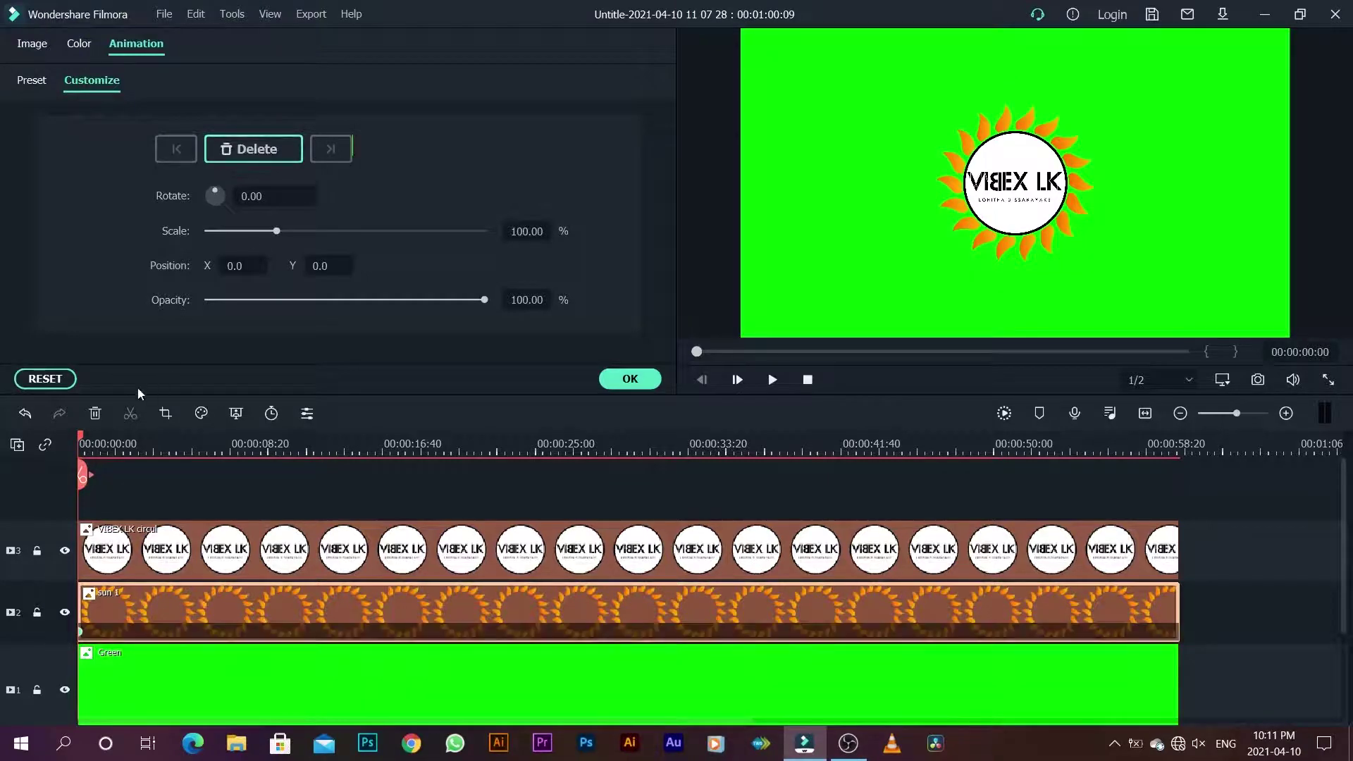
Add a second keyframe at the end of the sun 1 clip with its rotation set to 1000
{"action": "left_click", "coordinate": [81, 438]}
{"action": "left_click_drag", "start_coordinate": [81, 438], "coordinate": [1179, 552]}
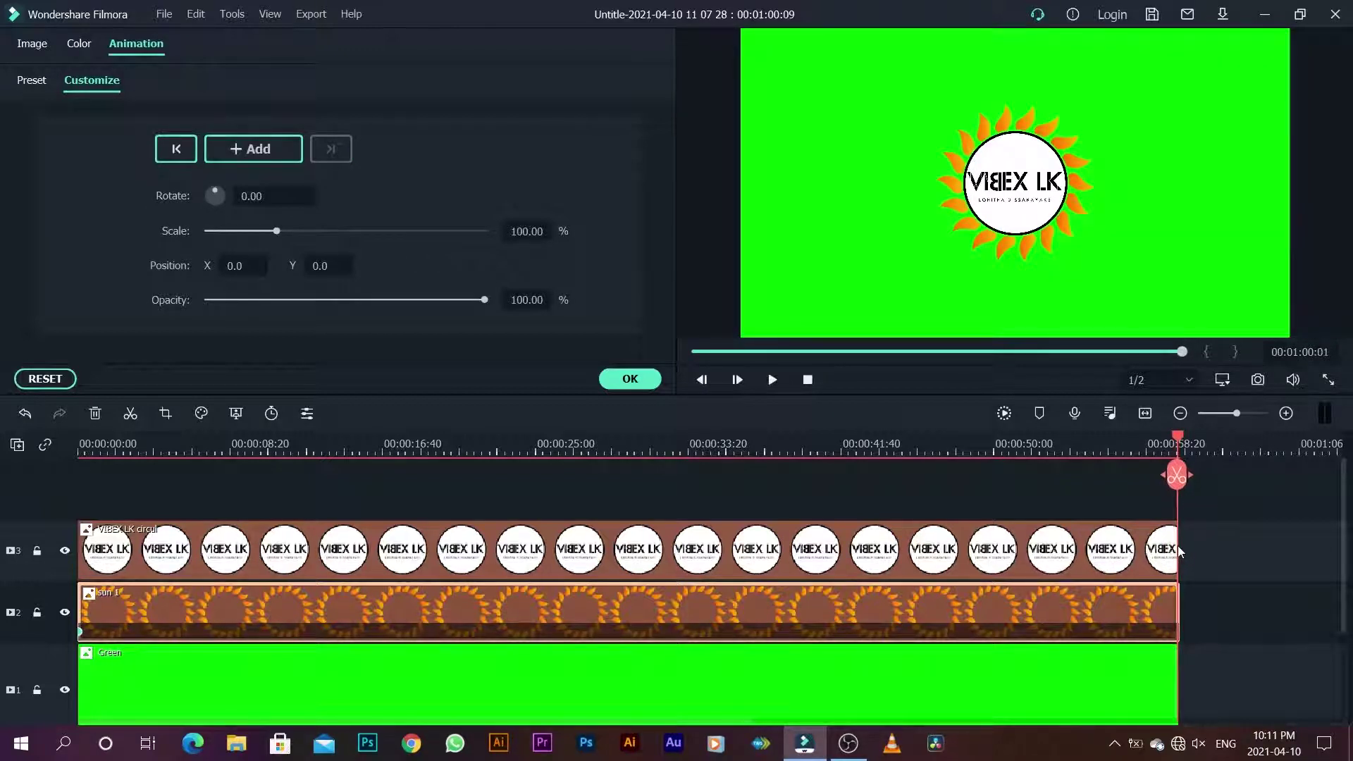
{"action": "left_click", "coordinate": [268, 154]}
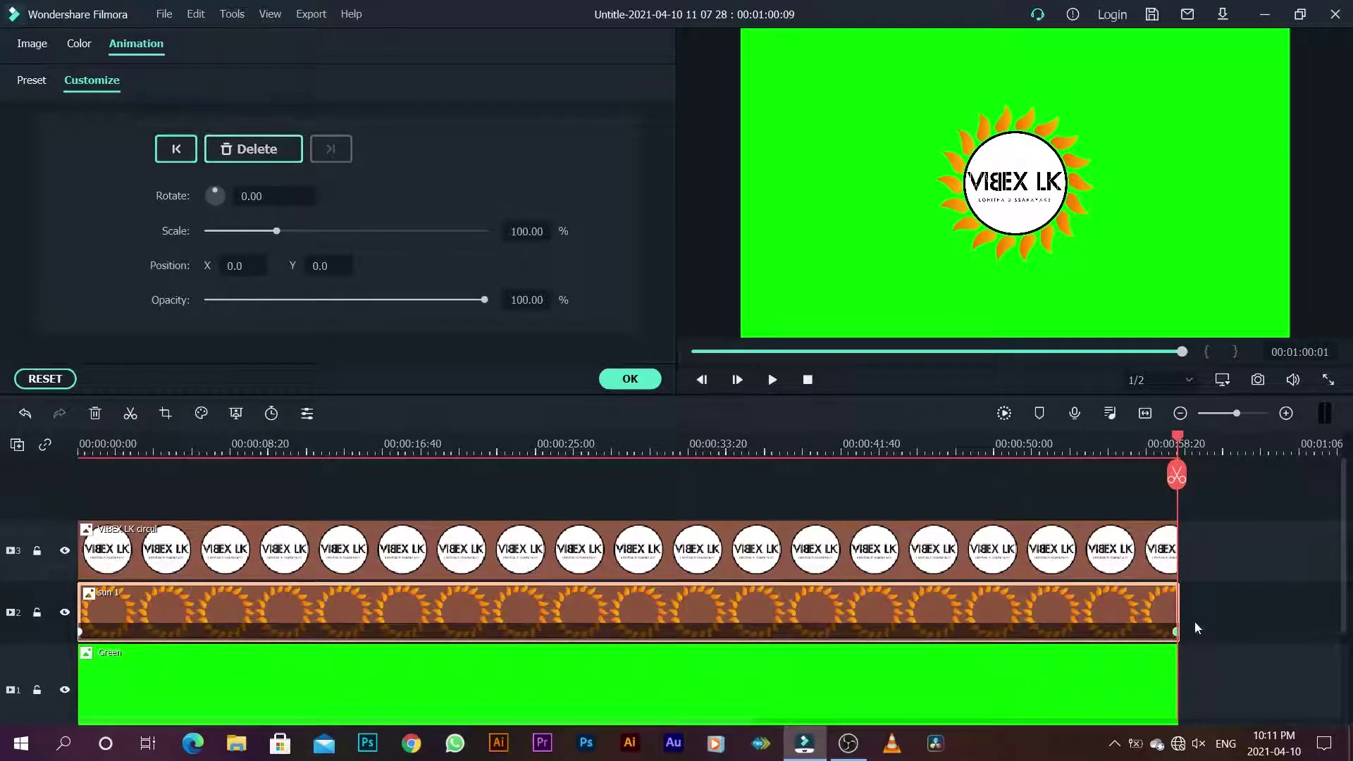
{"action": "left_click", "coordinate": [274, 196]}
{"action": "type", "text": "1000"}
{"action": "key", "text": "Return"}
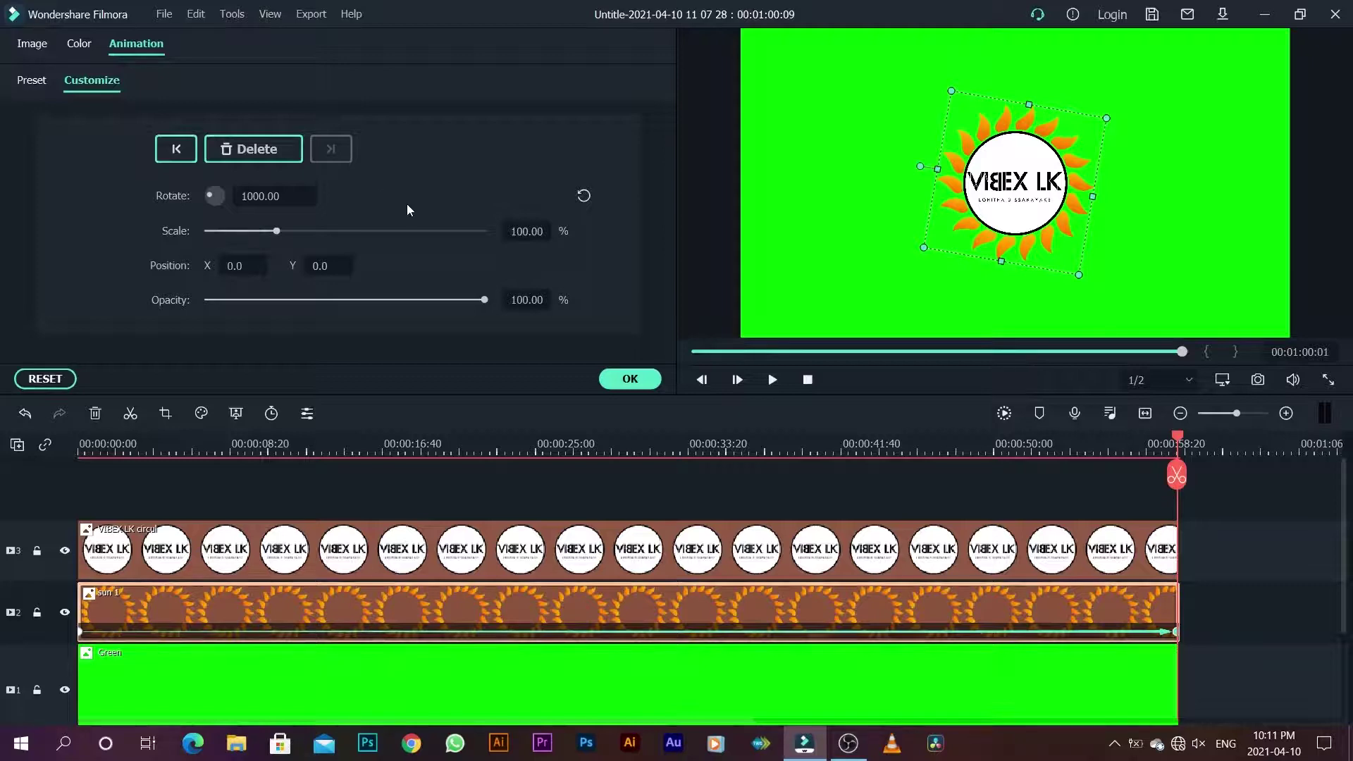
{"action": "left_click", "coordinate": [630, 379]}
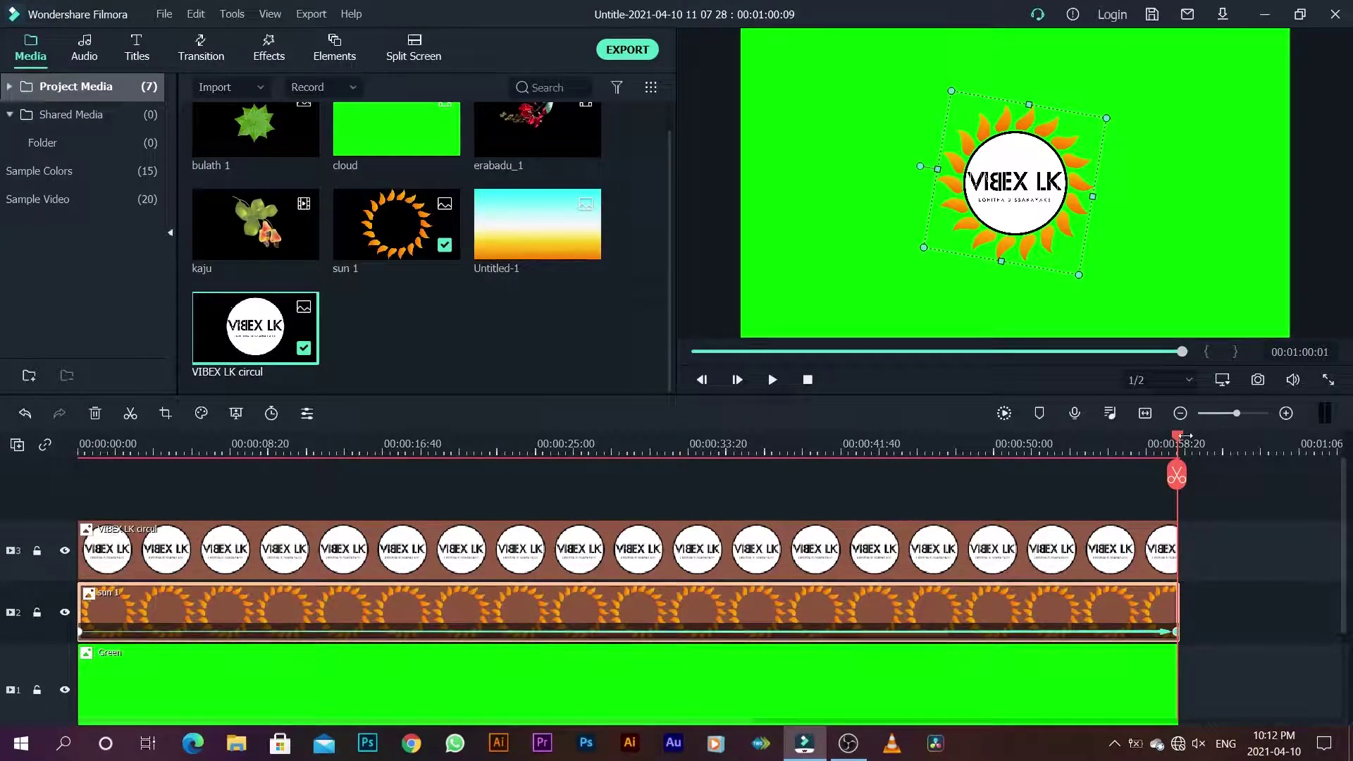
Play the sun's rotation from the start for about 5 seconds, then open the project's export settings
{"action": "left_click_drag", "start_coordinate": [1181, 441], "coordinate": [79, 481]}
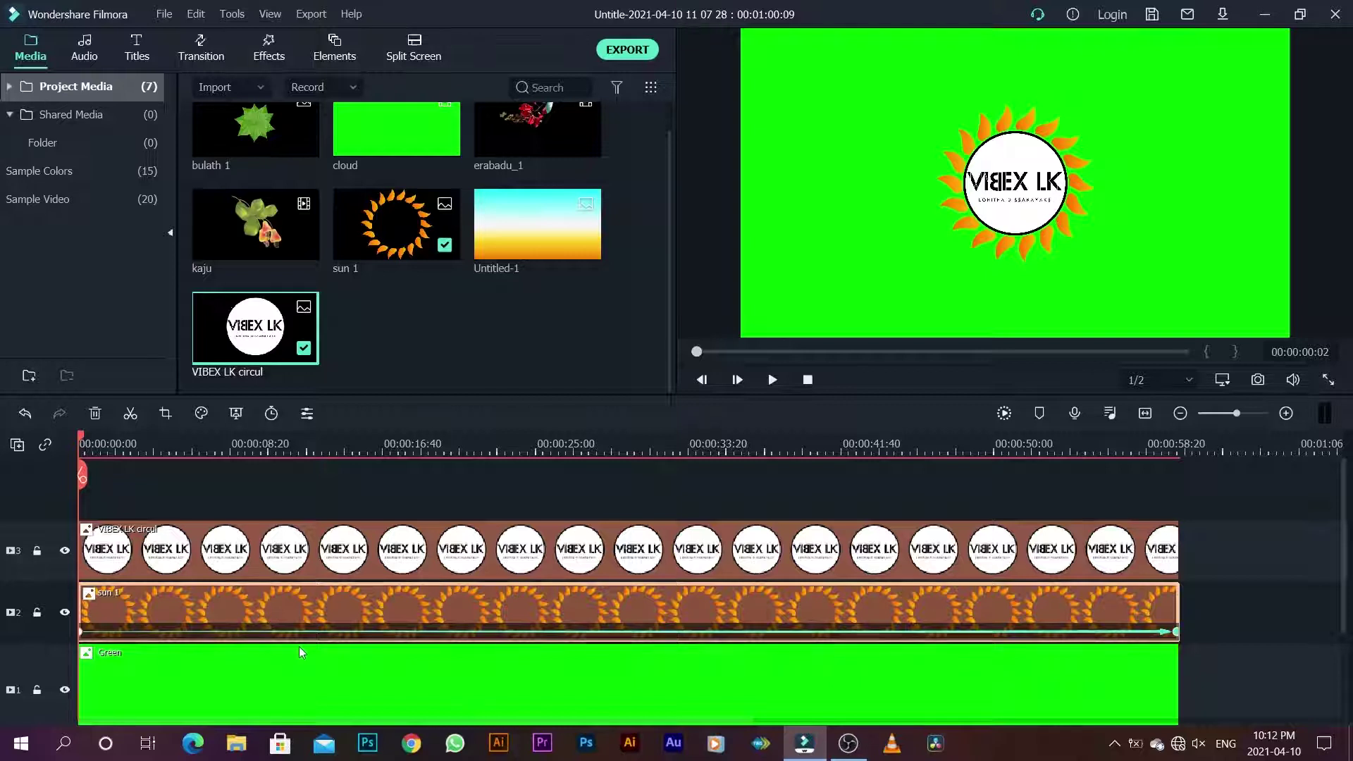
{"action": "key", "text": "space"}
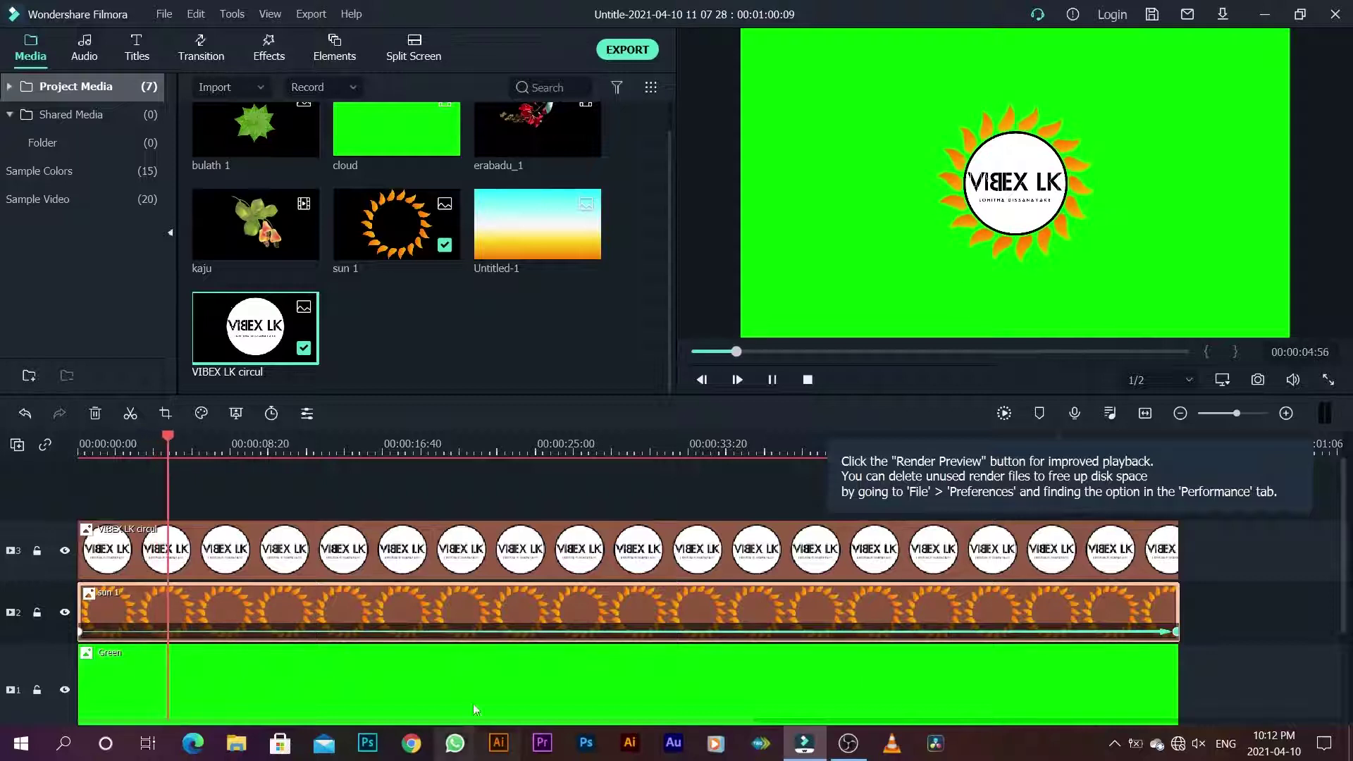
{"action": "key", "text": "space"}
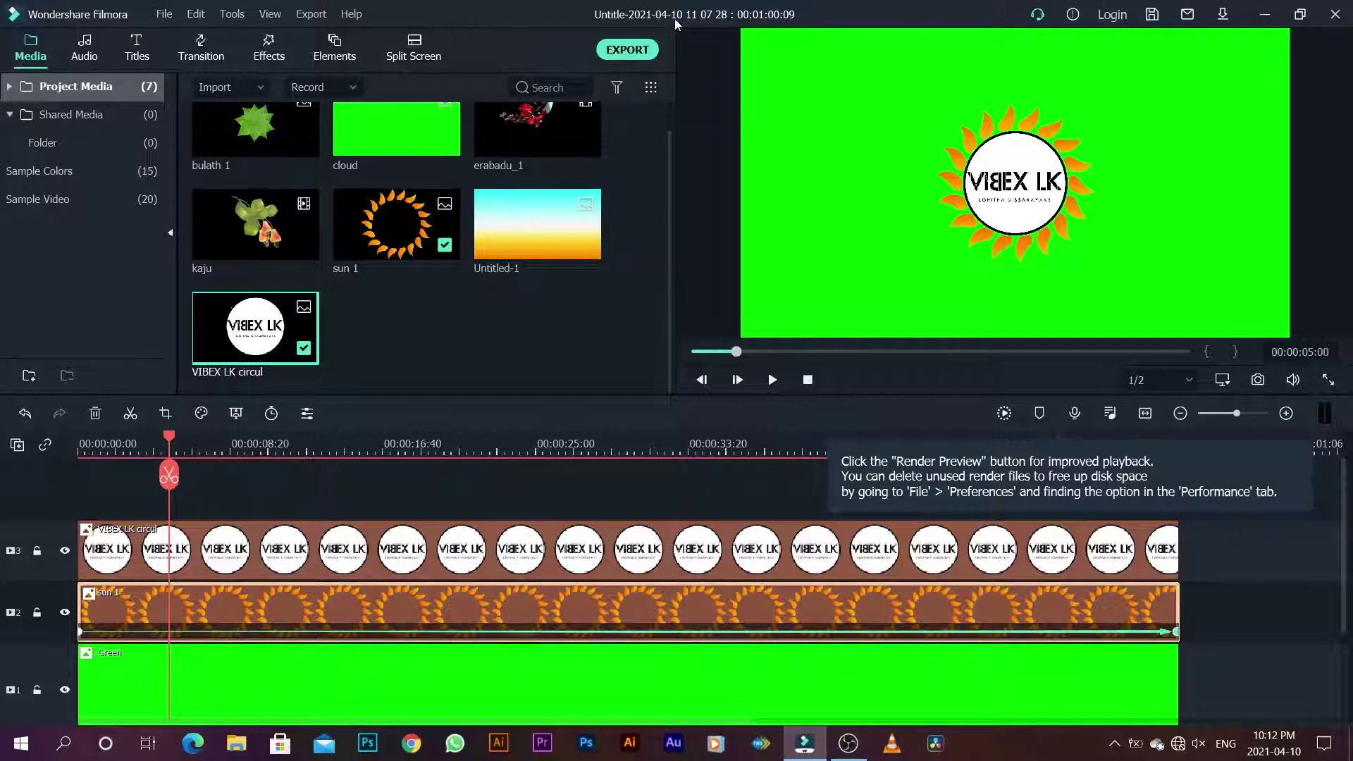
{"action": "left_click", "coordinate": [637, 50]}
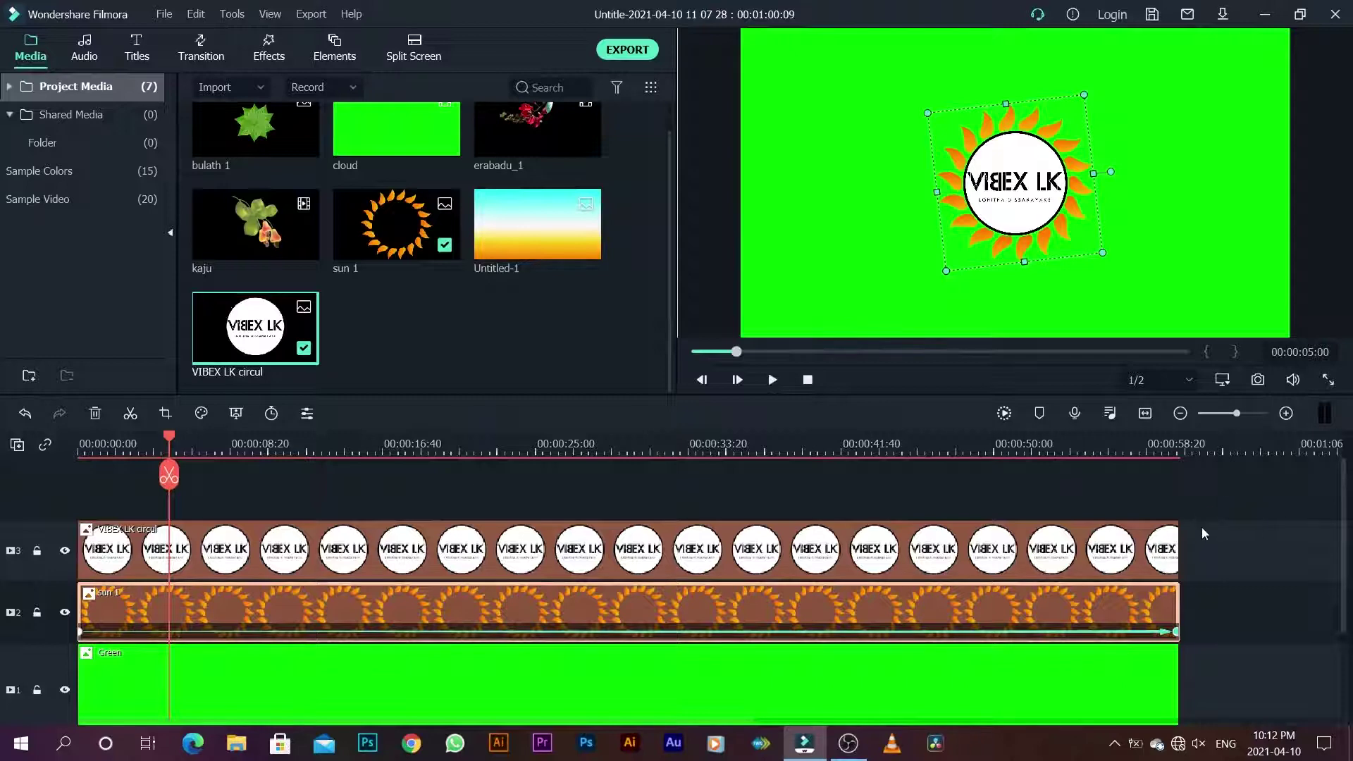
Delete the logo, sun and green clips together from the timeline
{"action": "left_click_drag", "start_coordinate": [1204, 503], "coordinate": [1084, 669]}
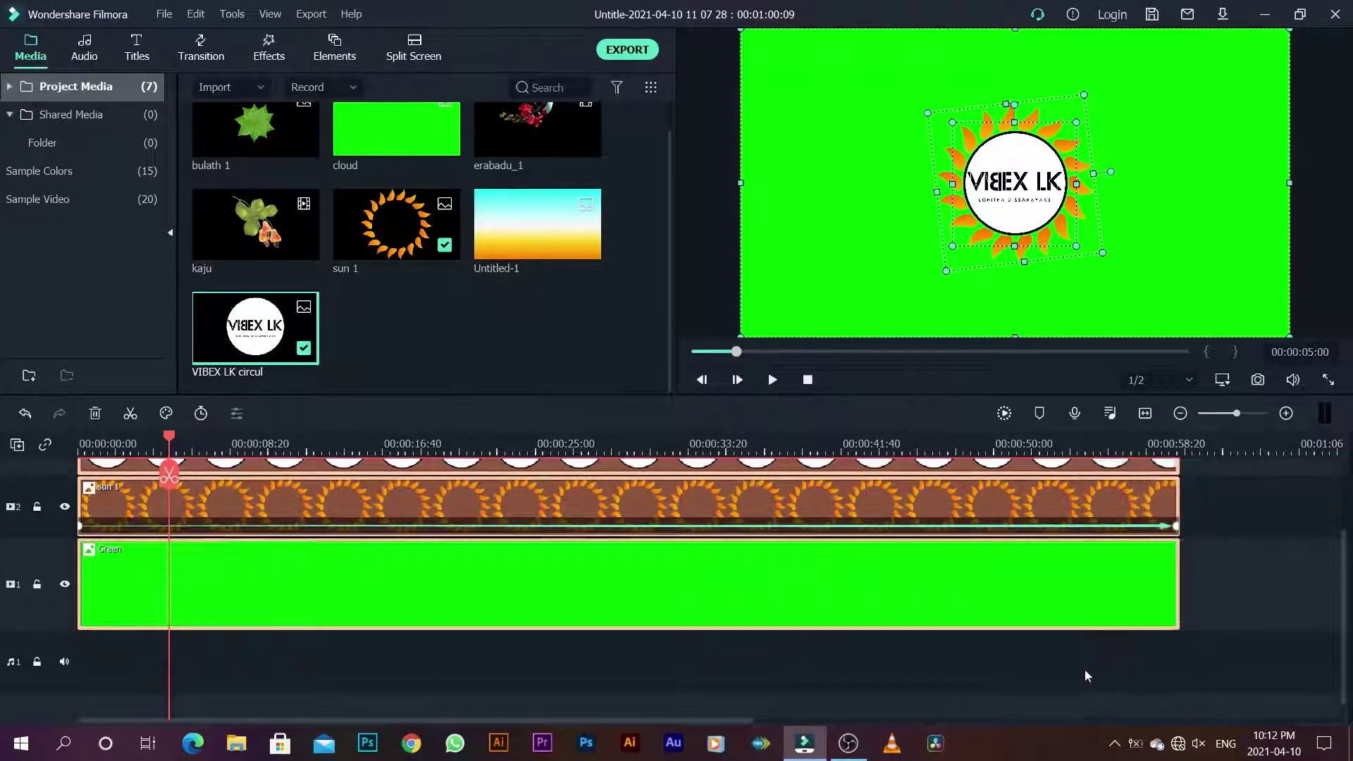
{"action": "scroll", "coordinate": [1085, 670], "scroll_direction": "up", "scroll_amount": 3}
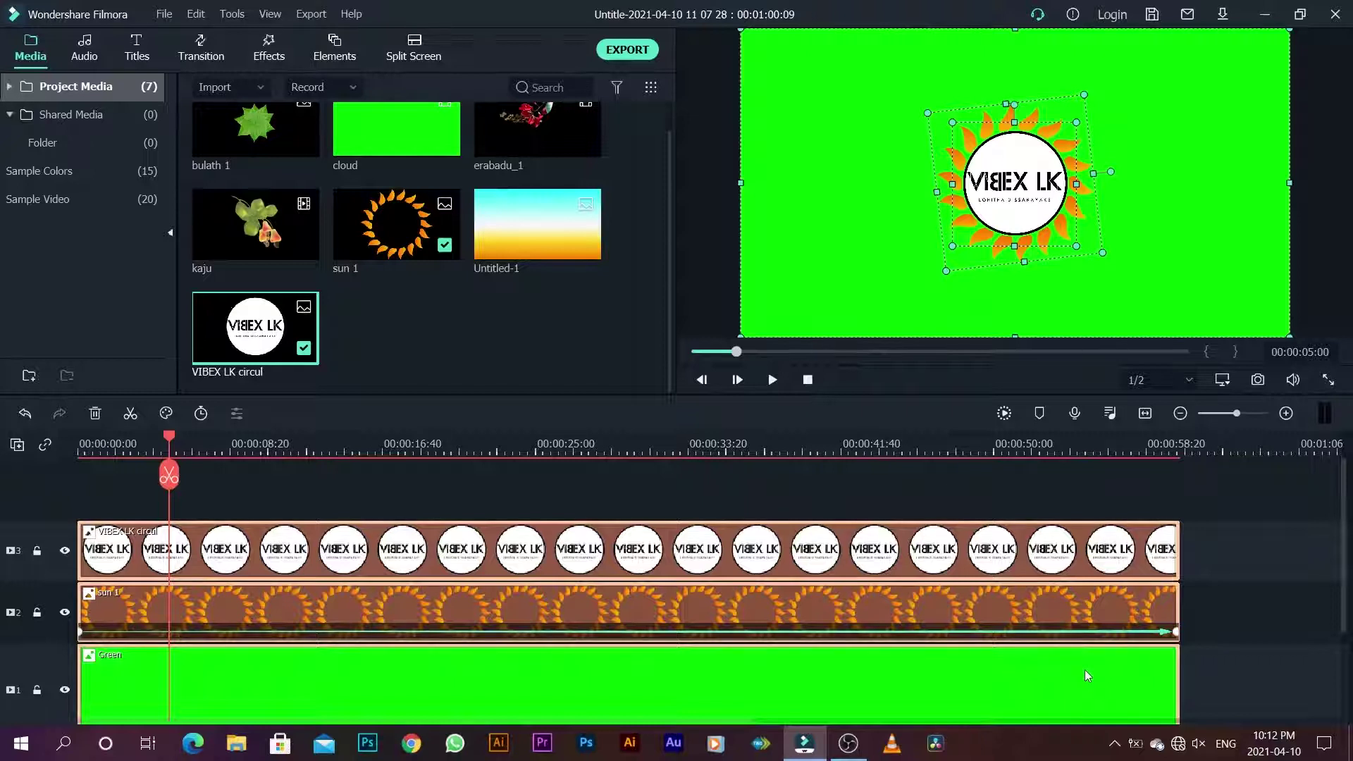
{"action": "key", "text": "Delete"}
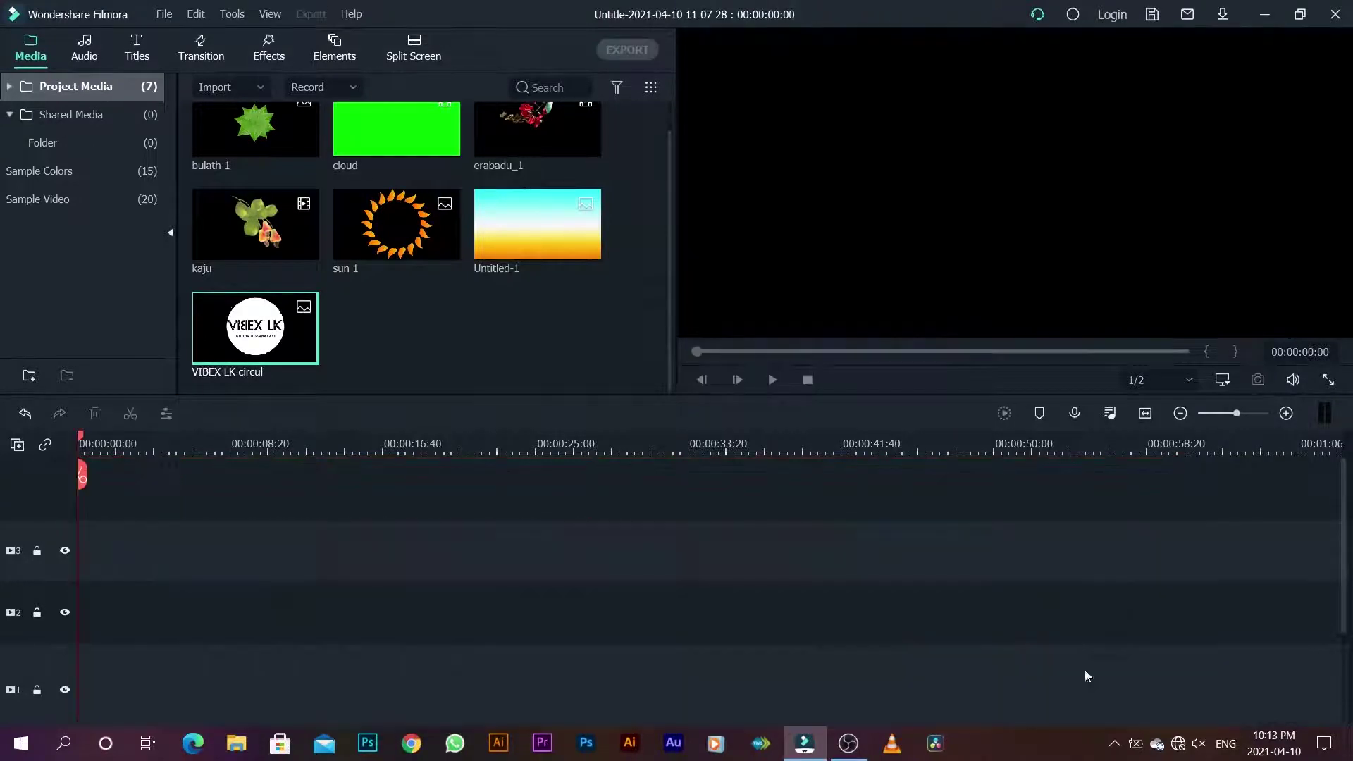
Import the sun animate video into the project media
{"action": "left_click", "coordinate": [391, 335]}
{"action": "right_click", "coordinate": [389, 336]}
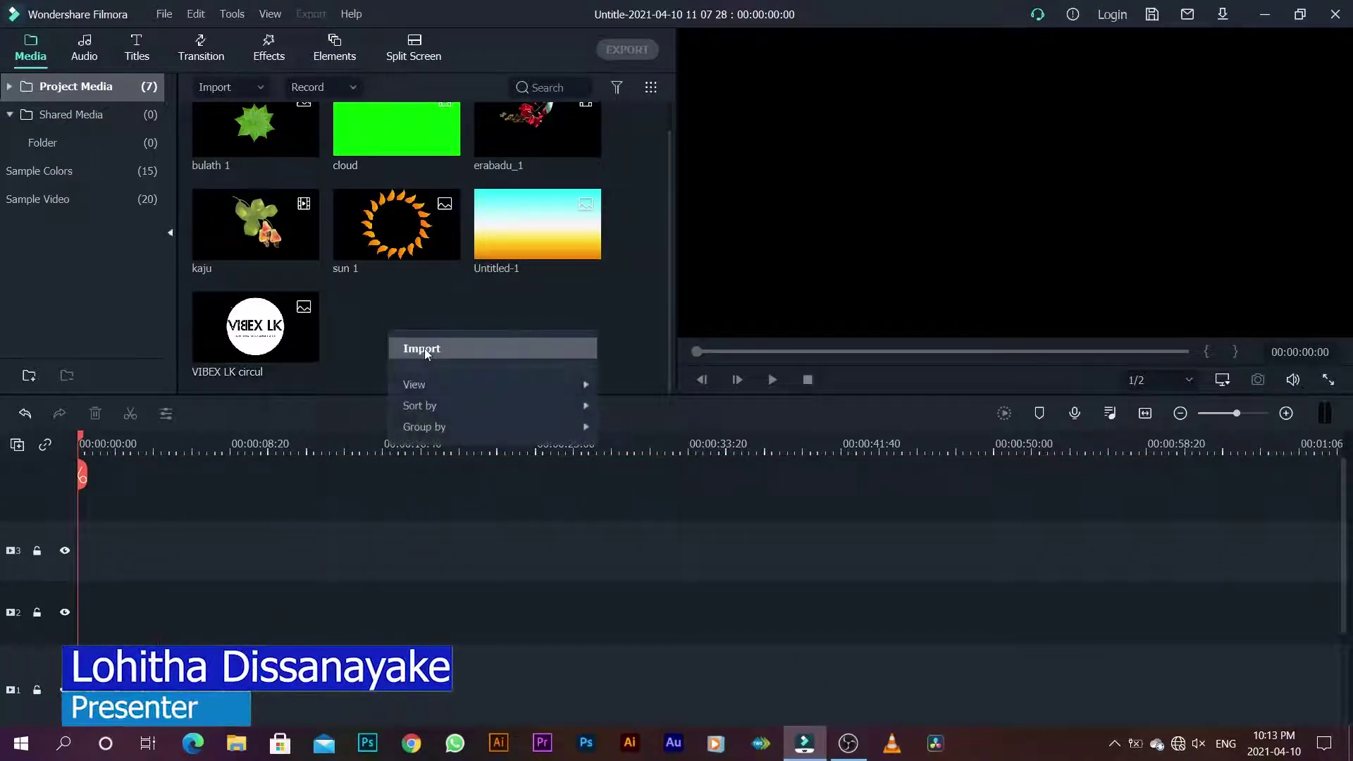
{"action": "left_click", "coordinate": [424, 348]}
{"action": "left_click", "coordinate": [436, 165]}
{"action": "left_click", "coordinate": [522, 394]}
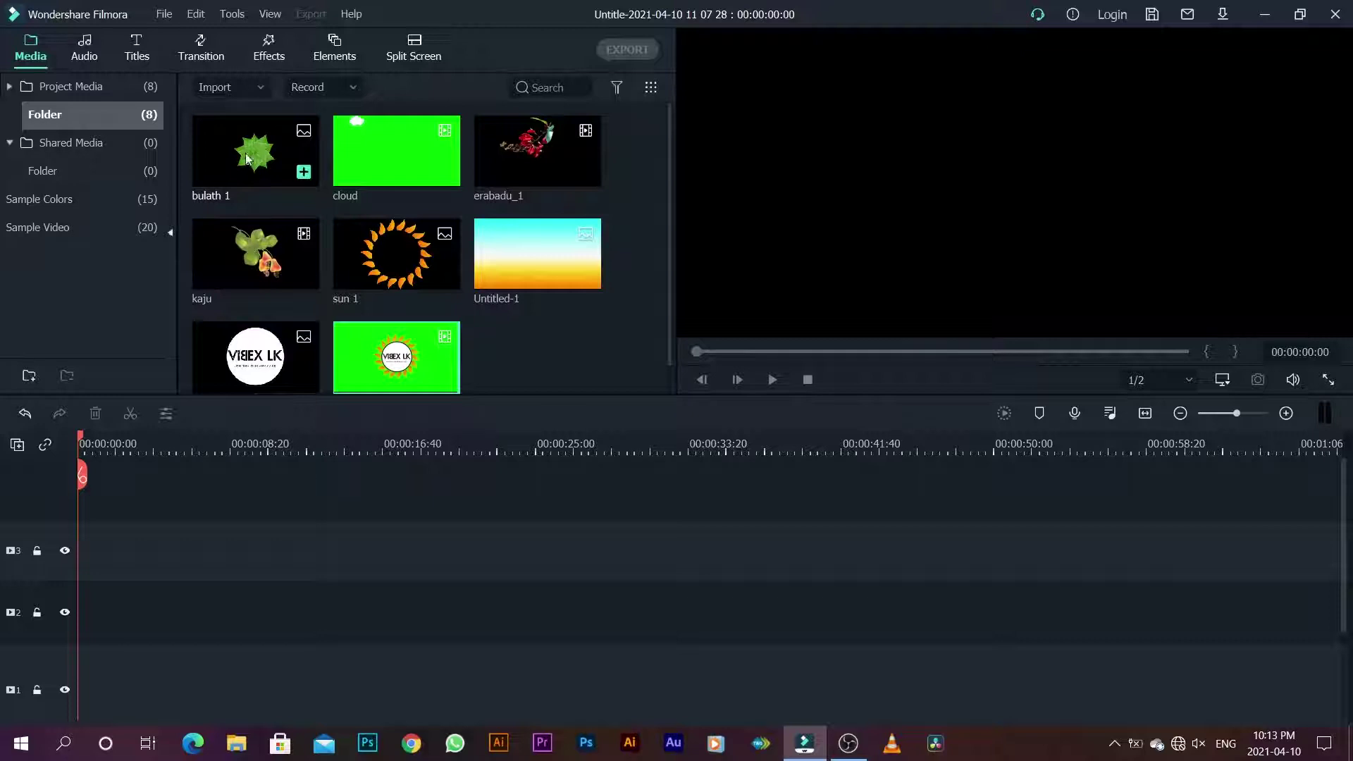
Place the Blue sample color at the start of video track 1 and extend it to about 1 minute
{"action": "left_click", "coordinate": [68, 201]}
{"action": "left_click_drag", "start_coordinate": [236, 260], "coordinate": [70, 700]}
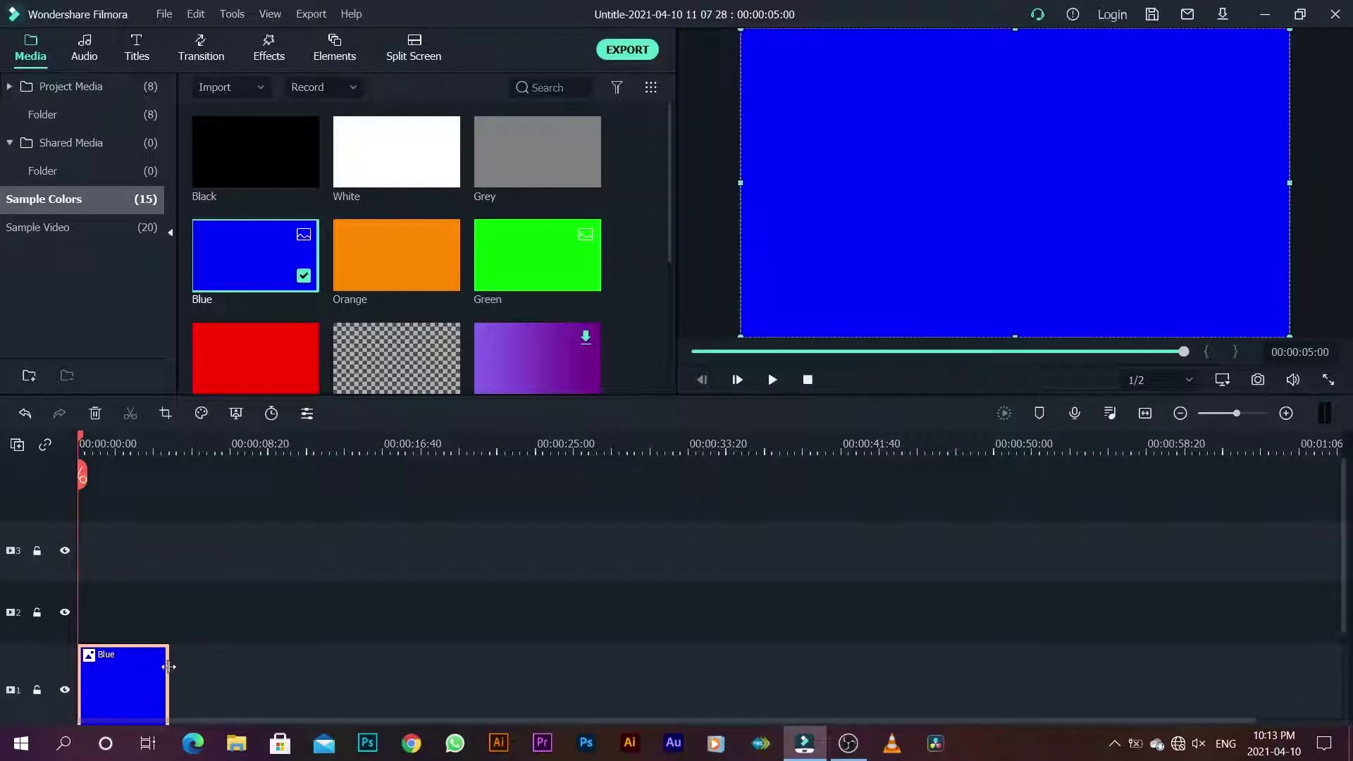
{"action": "left_click_drag", "start_coordinate": [170, 666], "coordinate": [1170, 686]}
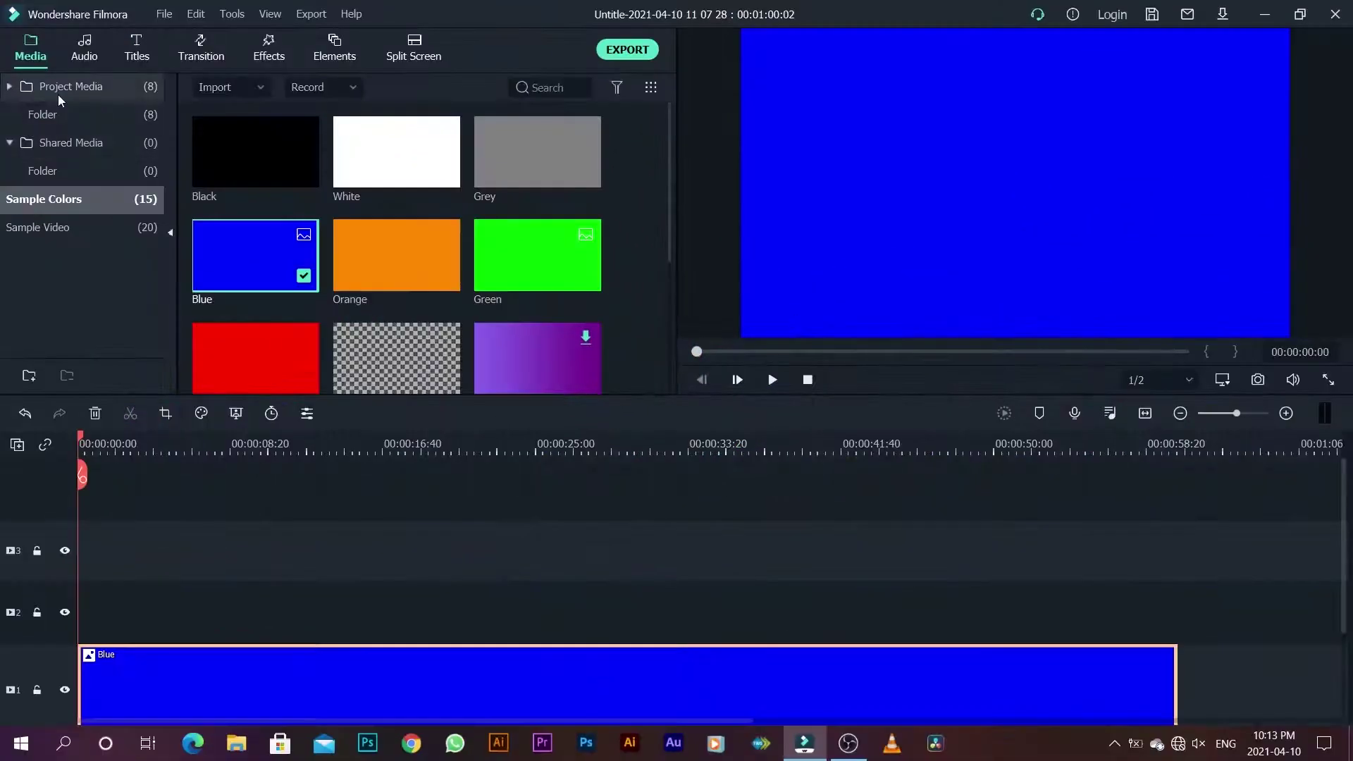
Place the bulath 1 image at the start of video track 2 and extend it to the end of the blue clip
{"action": "left_click", "coordinate": [57, 89]}
{"action": "left_click_drag", "start_coordinate": [251, 172], "coordinate": [84, 609]}
{"action": "left_click_drag", "start_coordinate": [169, 611], "coordinate": [1178, 593]}
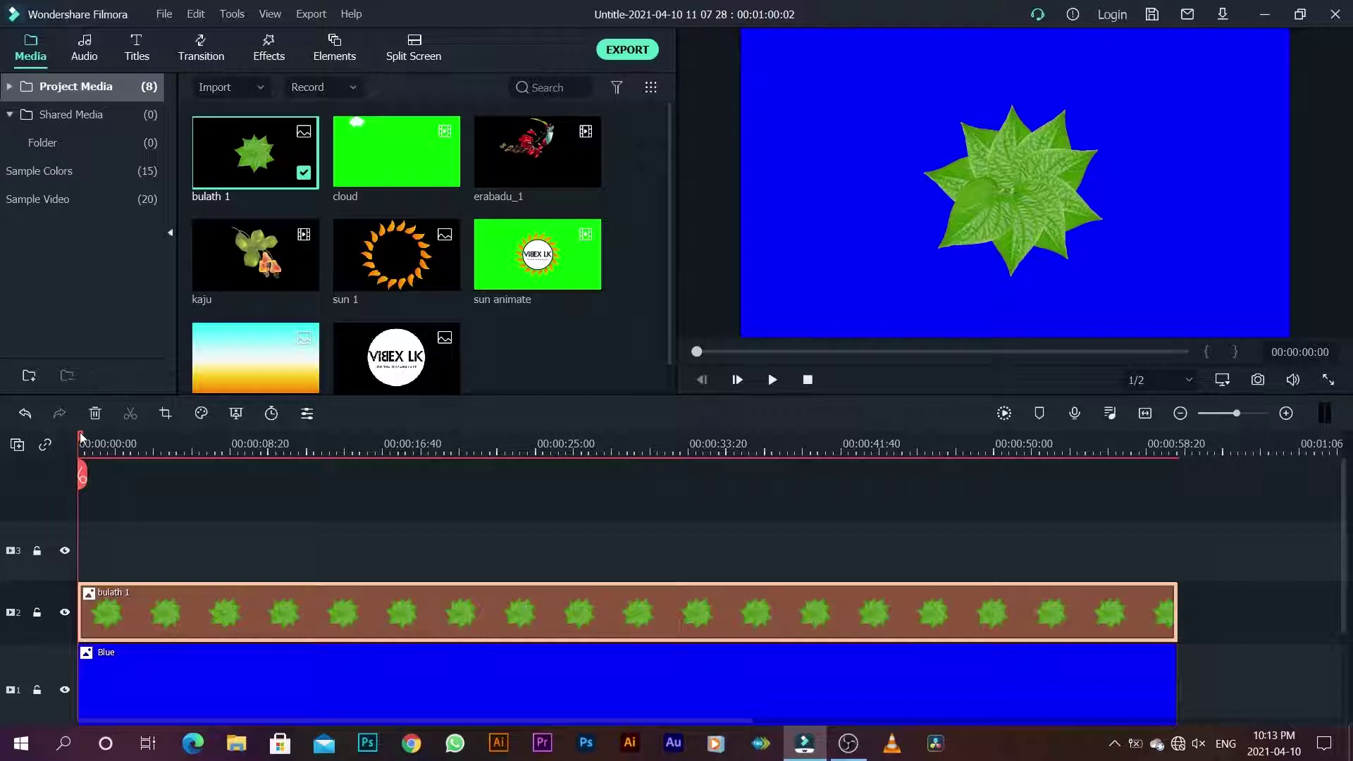
Start a custom animation on the bulath 1 clip and add a keyframe at its beginning
{"action": "right_click", "coordinate": [179, 614]}
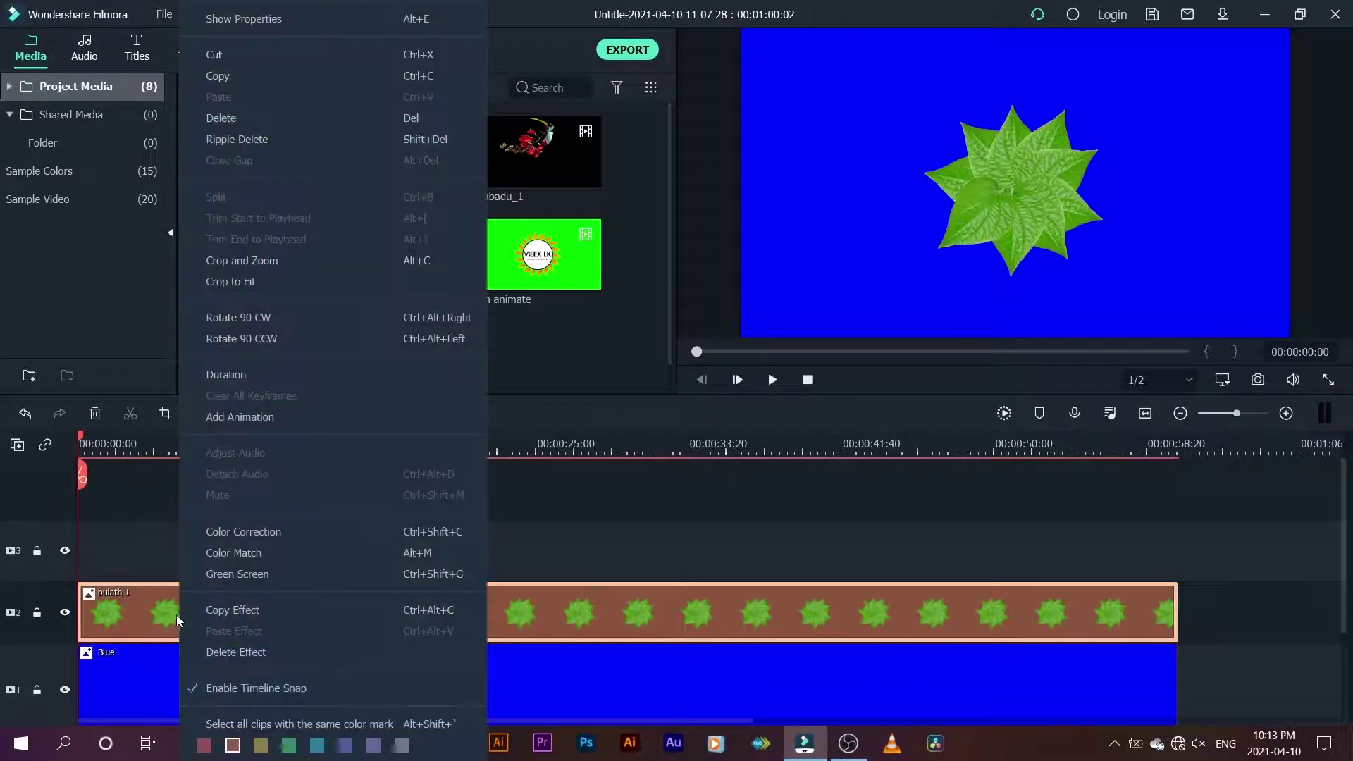
{"action": "left_click", "coordinate": [254, 416]}
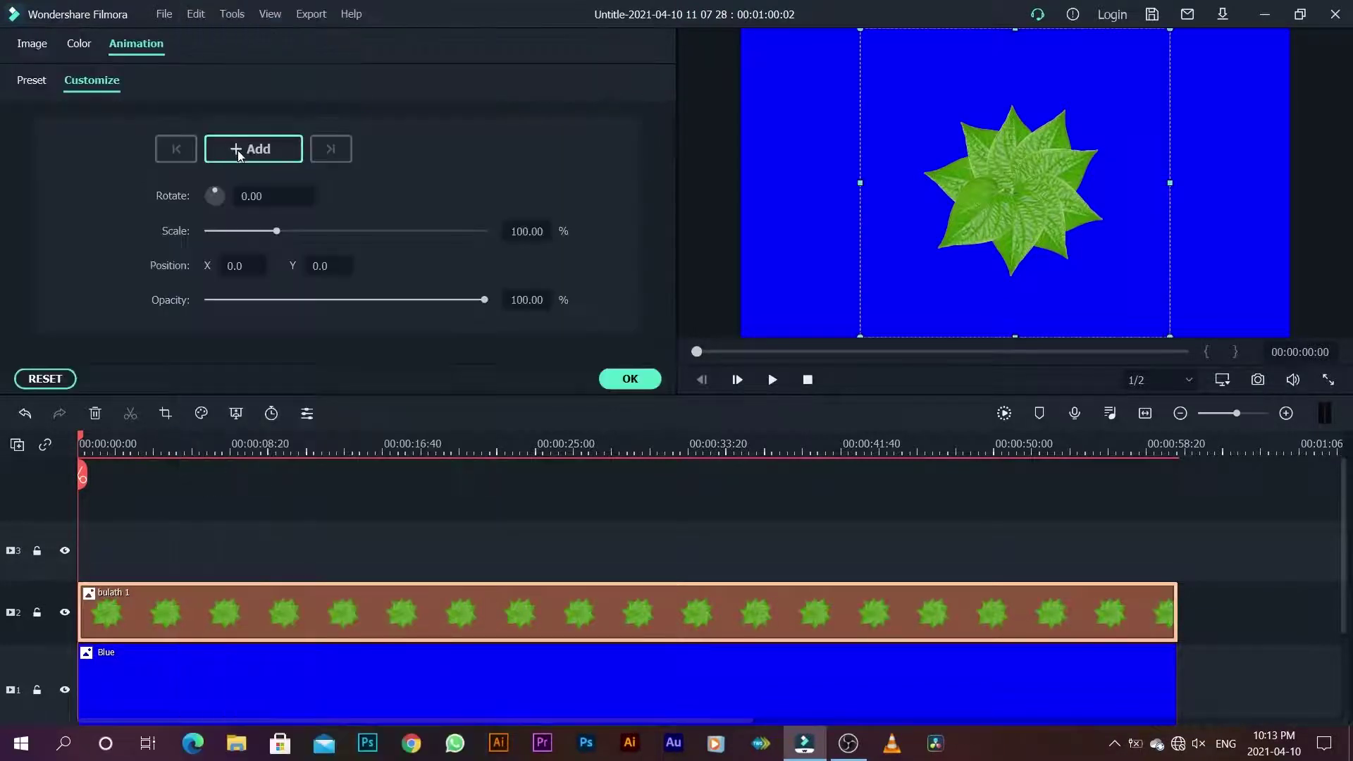
{"action": "left_click", "coordinate": [239, 150]}
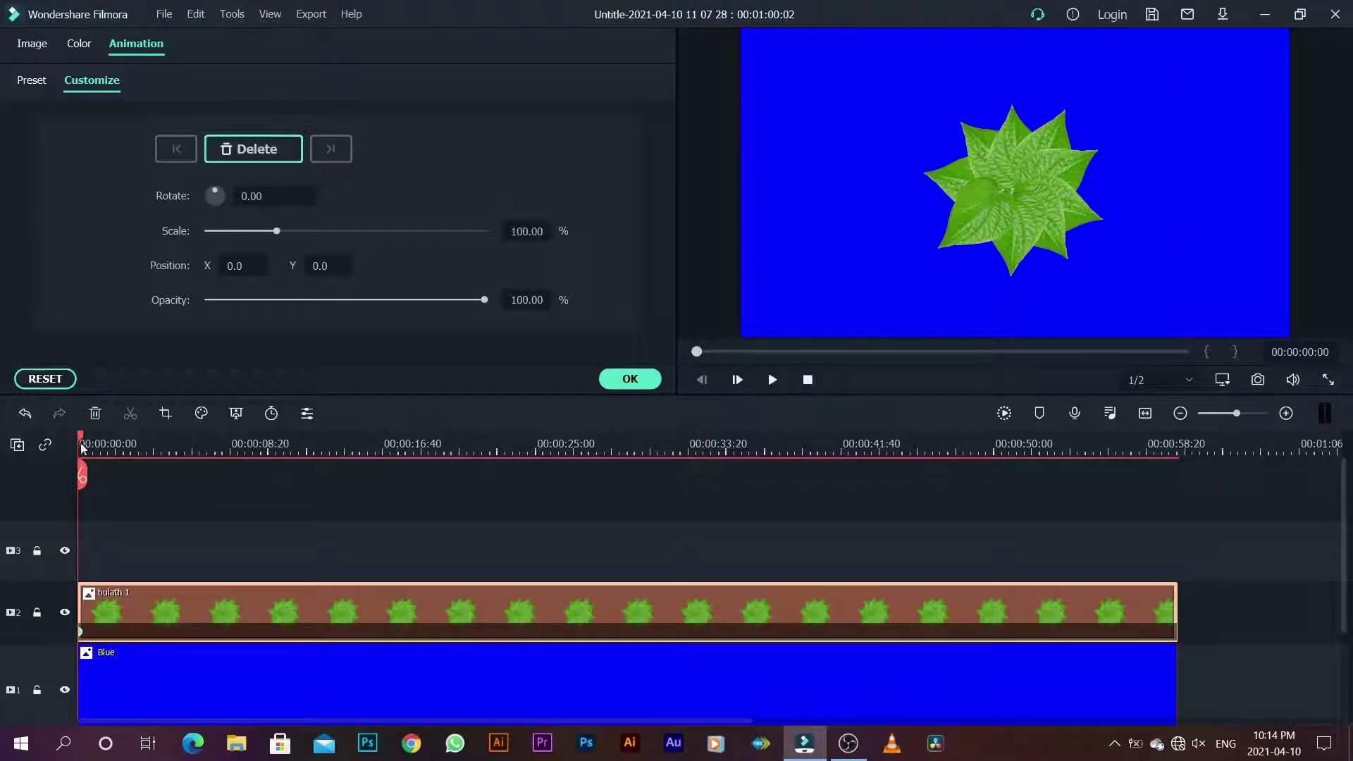
Add a second keyframe at the end of the bulath 1 clip with its rotation set to 500
{"action": "left_click_drag", "start_coordinate": [84, 441], "coordinate": [1100, 445]}
{"action": "left_click_drag", "start_coordinate": [1148, 533], "coordinate": [1175, 534]}
{"action": "left_click", "coordinate": [248, 160]}
{"action": "left_click", "coordinate": [251, 196]}
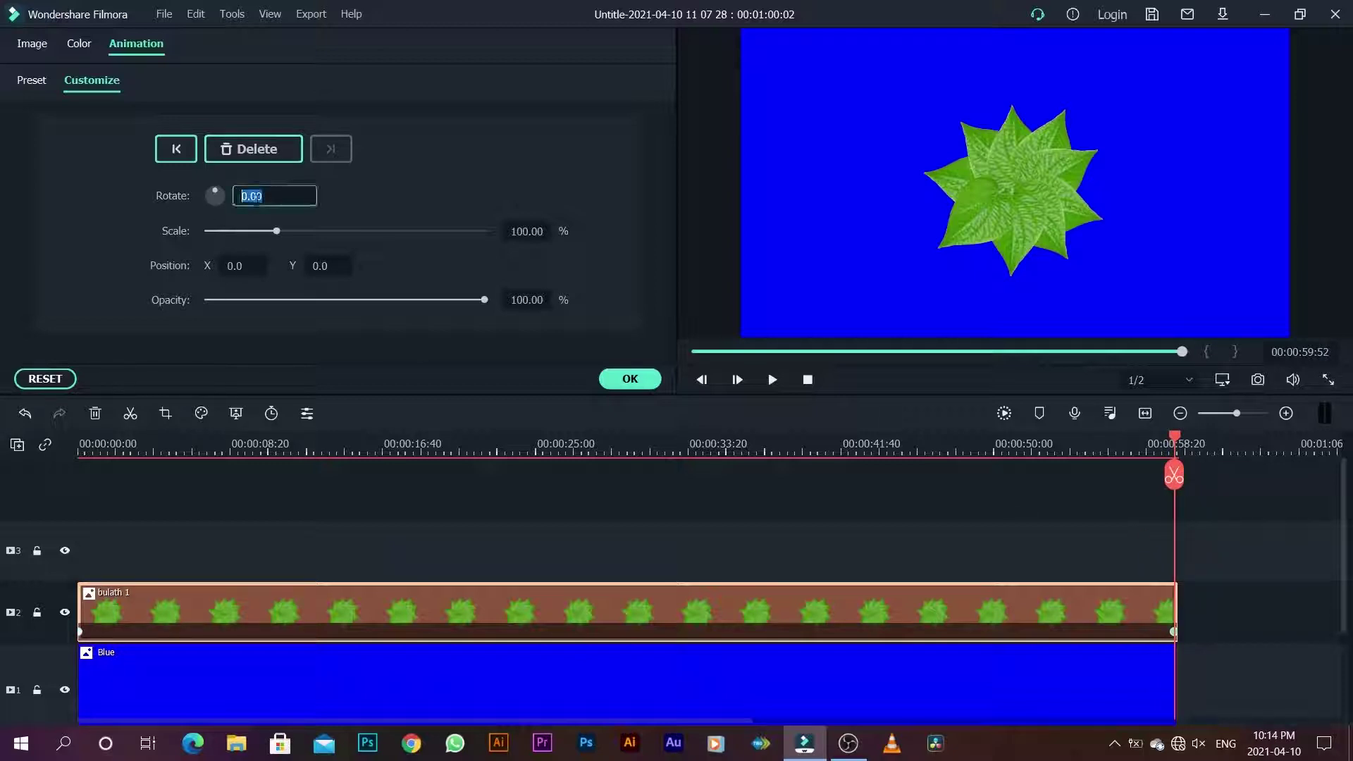
{"action": "type", "text": "5"}
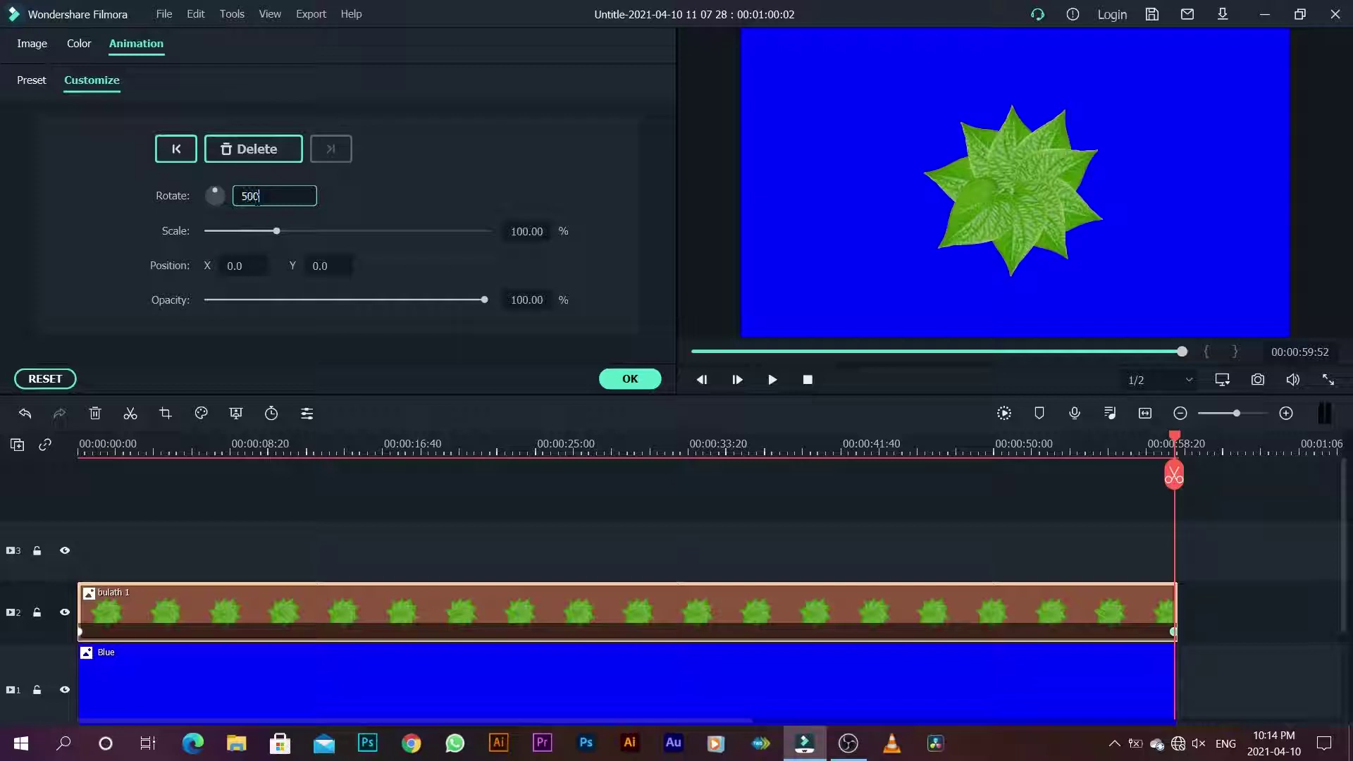
{"action": "left_click", "coordinate": [629, 378]}
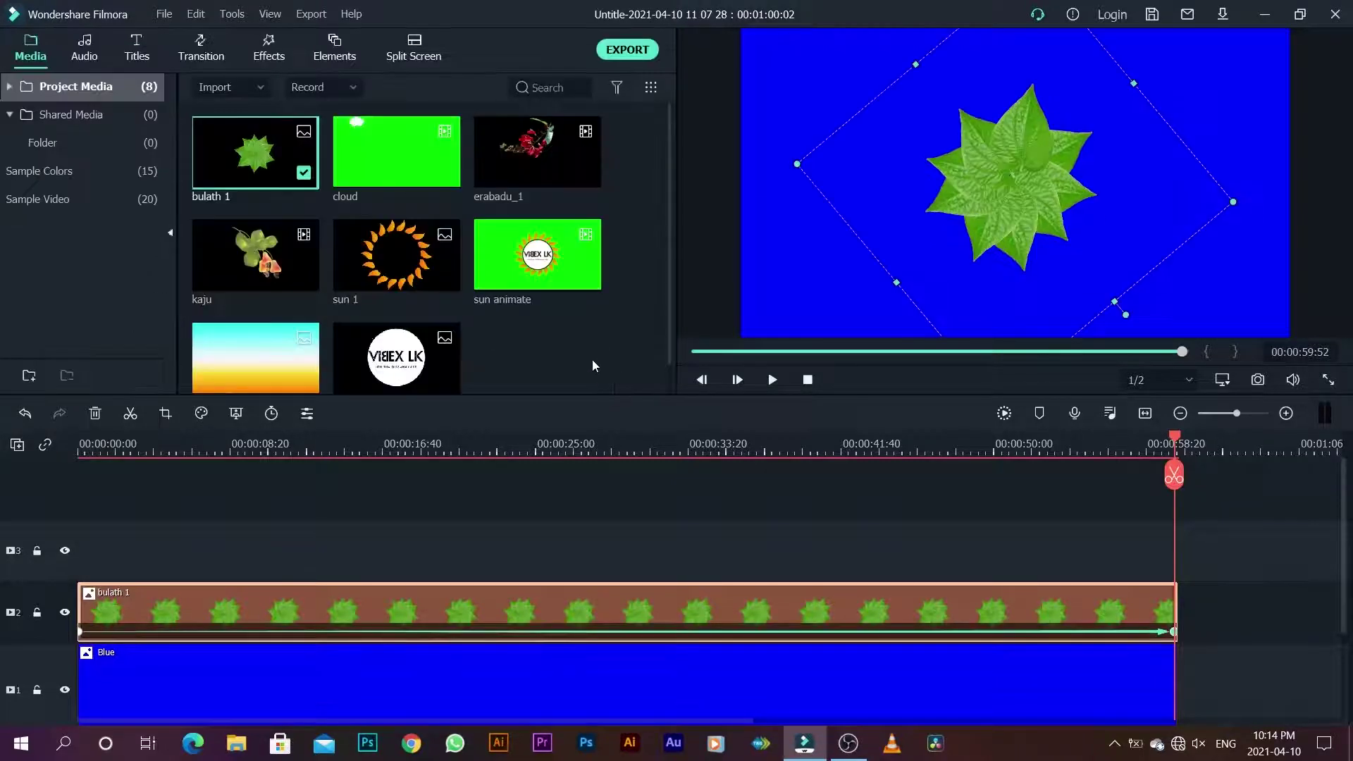
Play the leaf's rotation from the start for about 5 seconds, then open the project's export settings
{"action": "left_click_drag", "start_coordinate": [1178, 442], "coordinate": [79, 525]}
{"action": "key", "text": "space"}
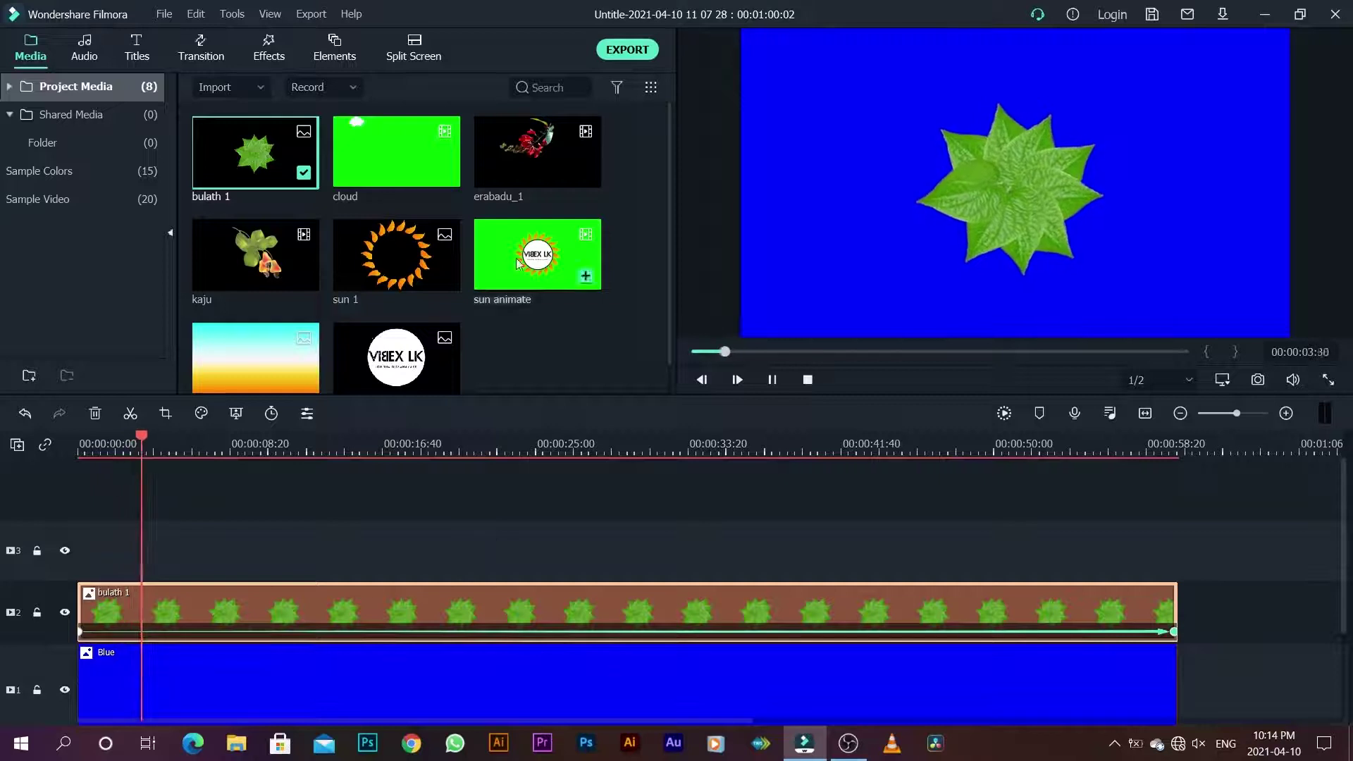
{"action": "key", "text": "space"}
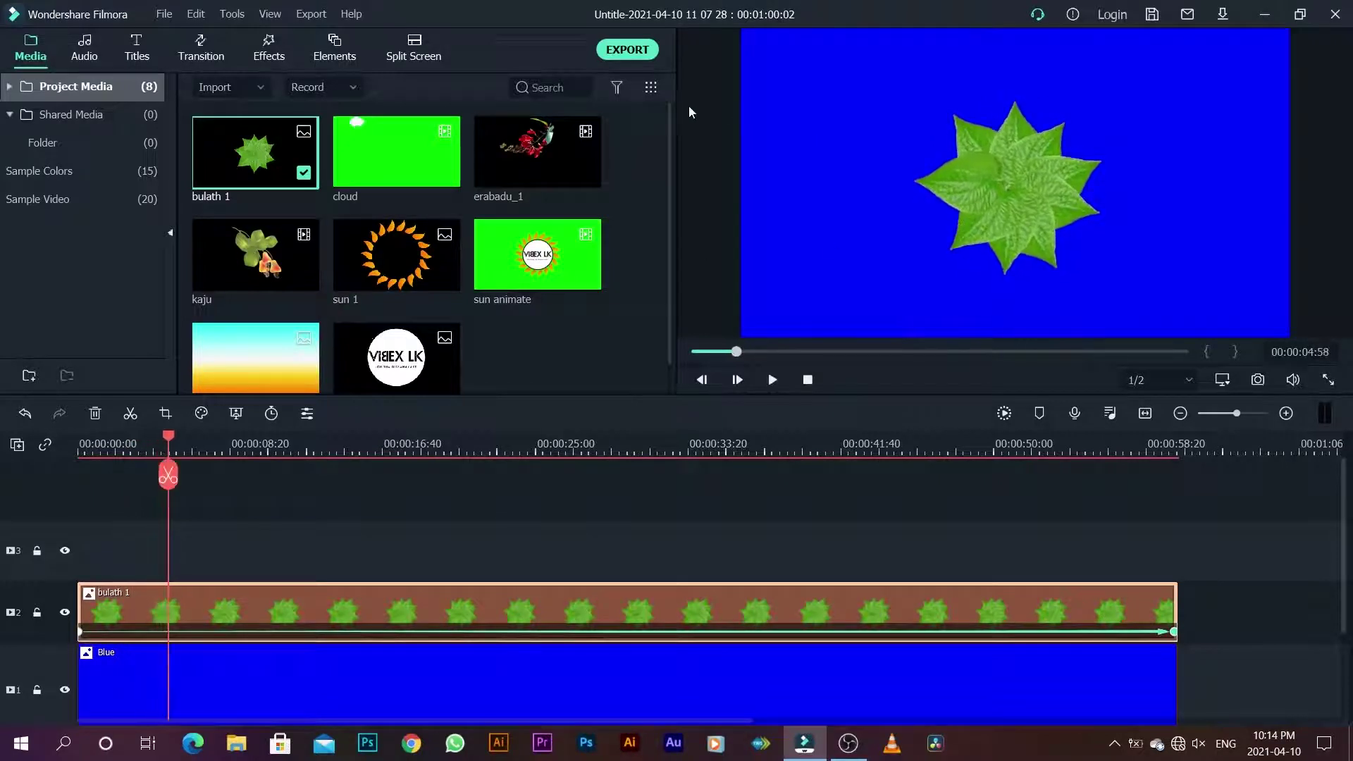
{"action": "left_click", "coordinate": [627, 51]}
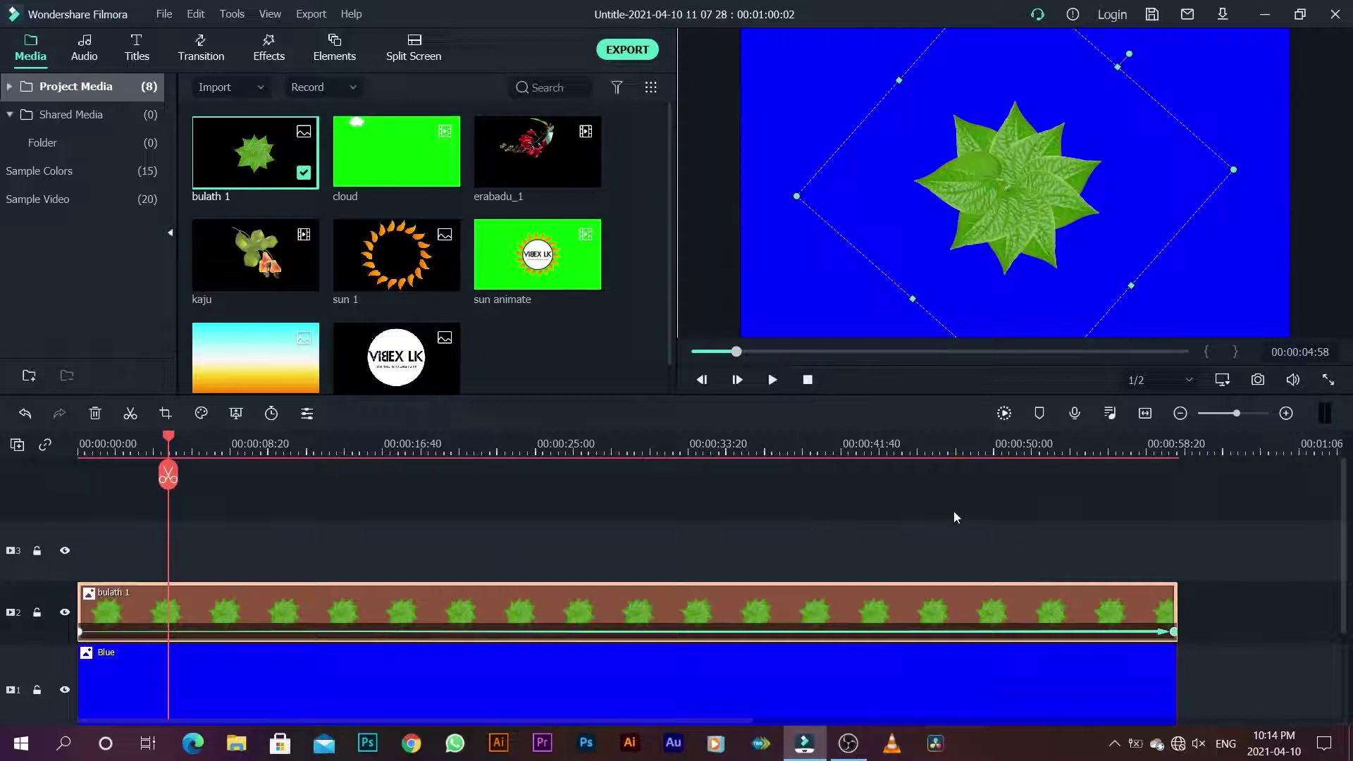
Delete the bulath 1 and blue clips together from the timeline
{"action": "scroll", "coordinate": [972, 518], "scroll_direction": "down", "scroll_amount": 2}
{"action": "left_click_drag", "start_coordinate": [1213, 712], "coordinate": [1061, 474]}
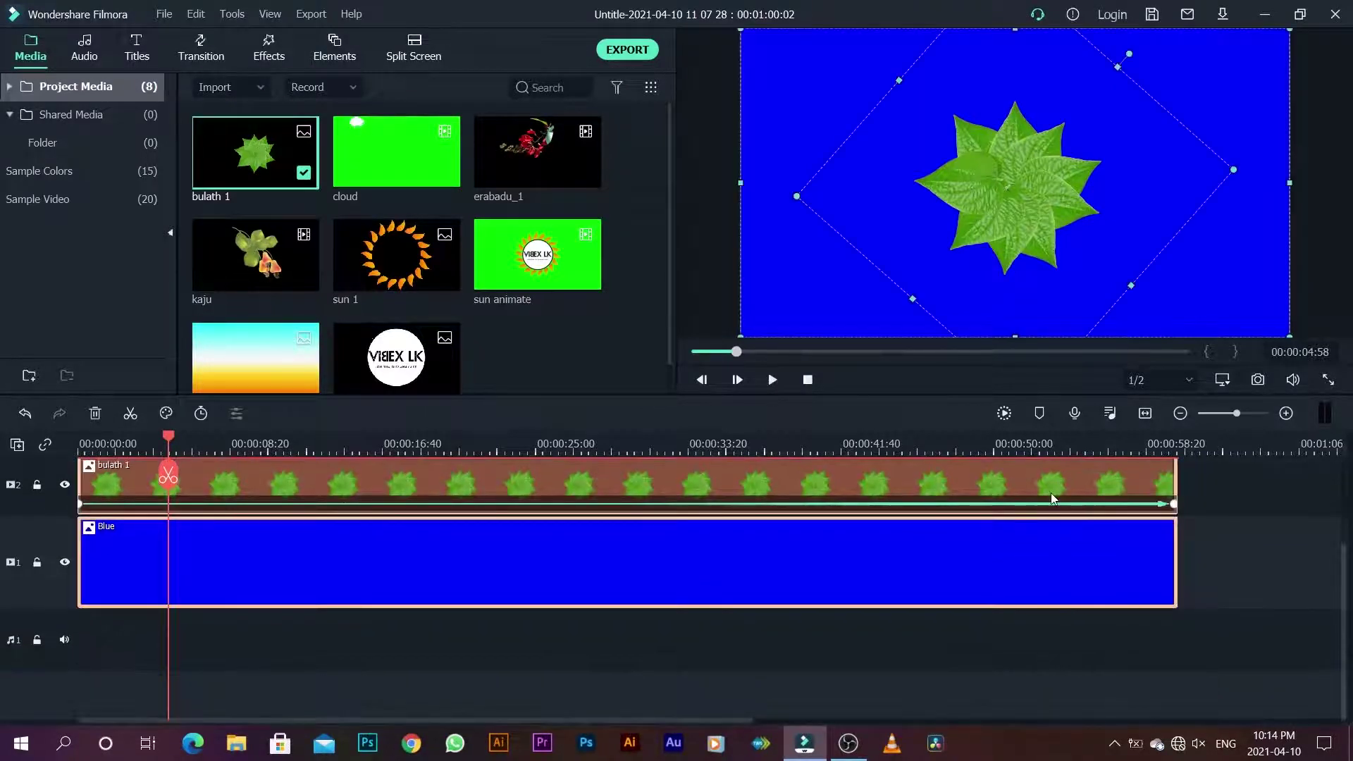
{"action": "key", "text": "Delete"}
Import the bulath animate video from the 0305 folder into the project media
{"action": "right_click", "coordinate": [585, 352]}
{"action": "left_click", "coordinate": [613, 367]}
{"action": "left_click", "coordinate": [212, 162]}
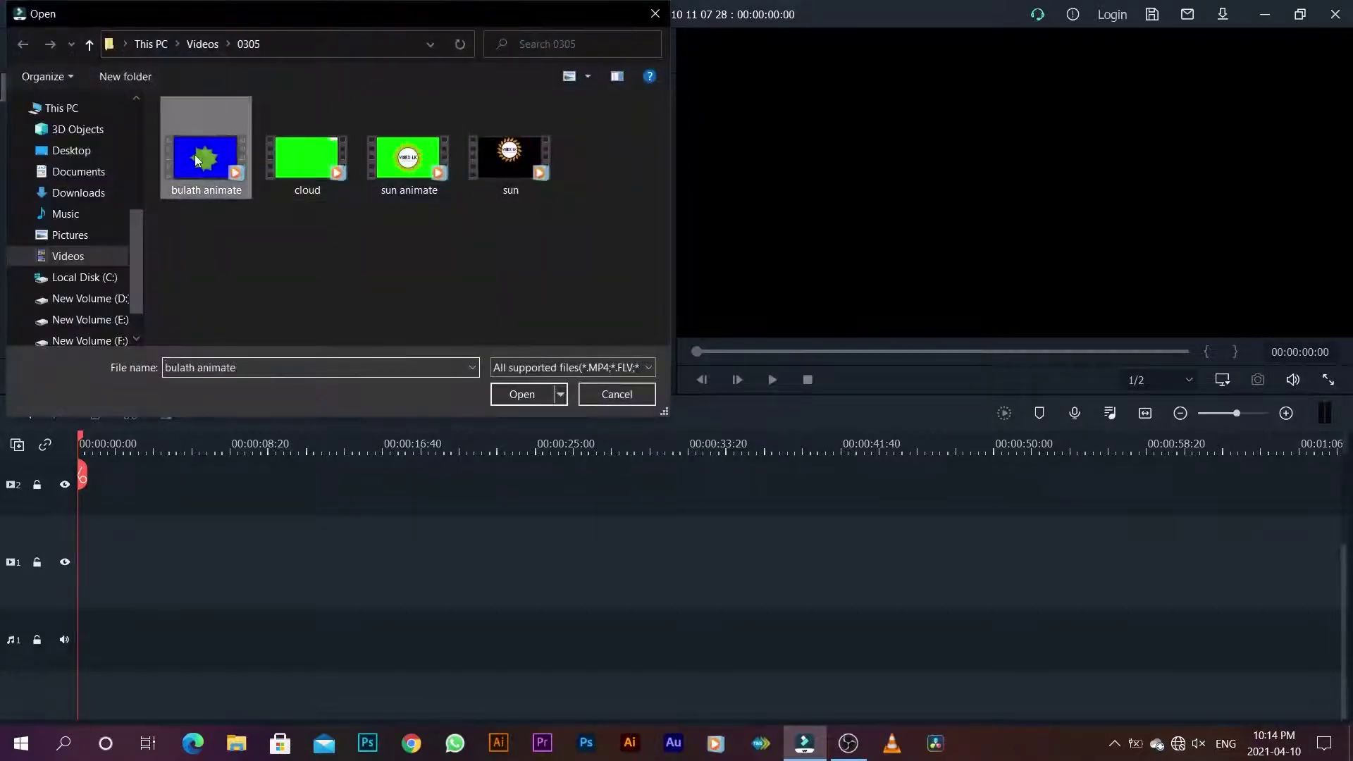
{"action": "left_click", "coordinate": [522, 394]}
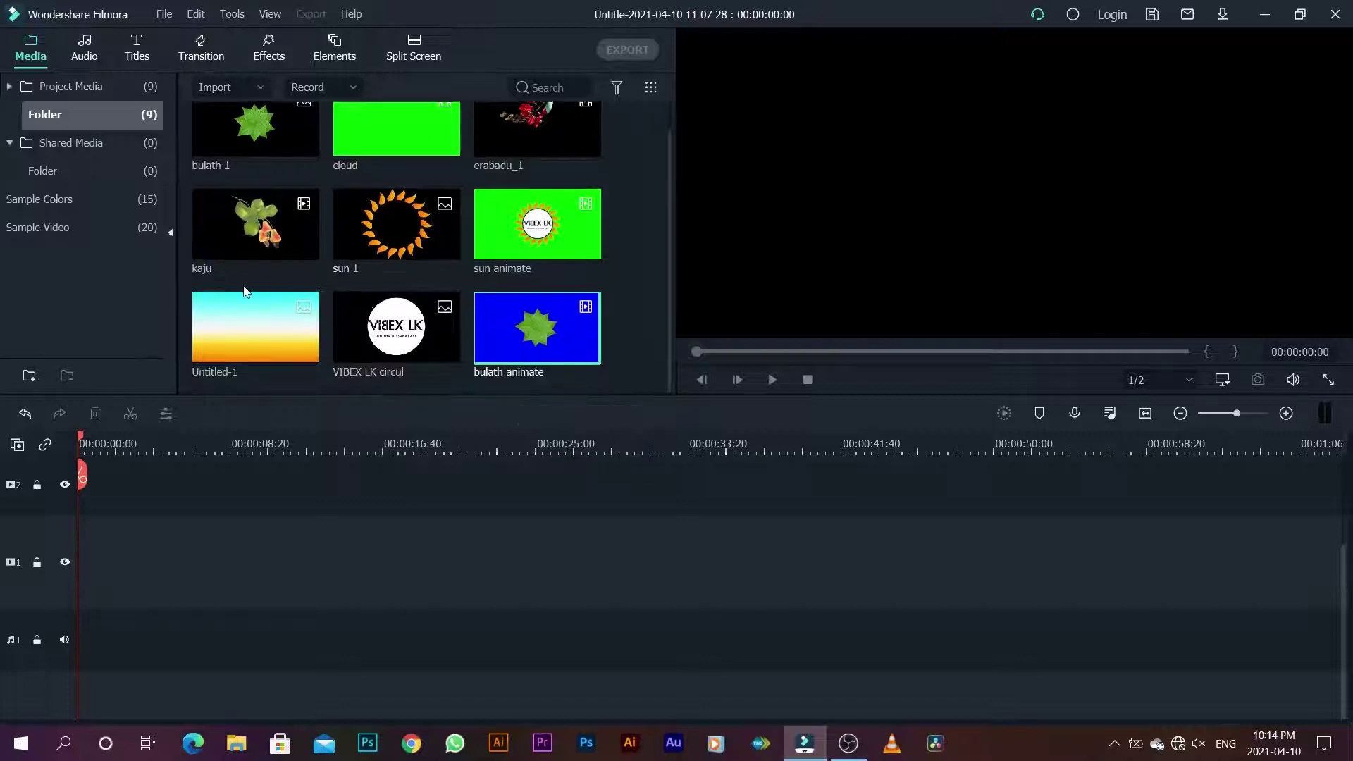
Place the Untitled-1 gradient image at the start of video track 1 and extend it to about 1 minute
{"action": "mouse_move", "coordinate": [247, 301]}
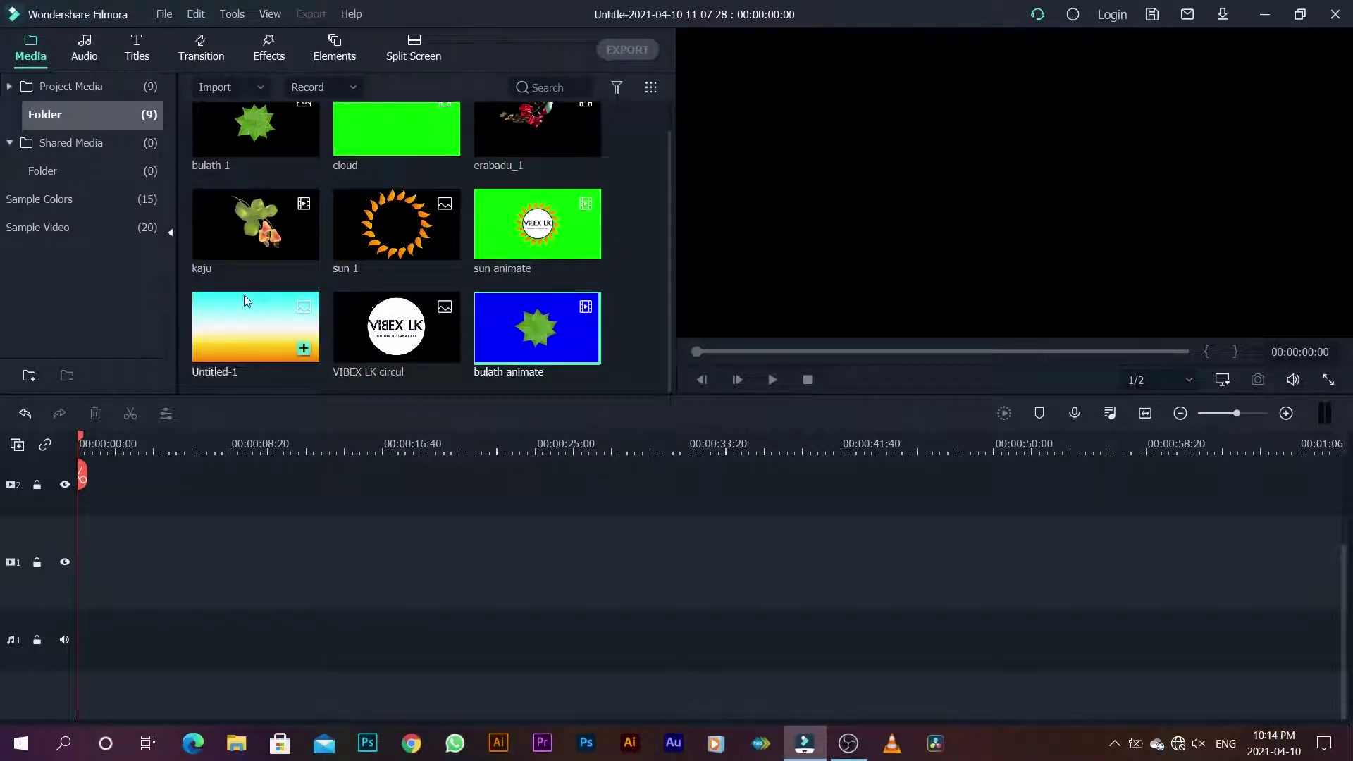
{"action": "left_click", "coordinate": [225, 327]}
{"action": "left_click_drag", "start_coordinate": [225, 331], "coordinate": [94, 679]}
{"action": "left_click_drag", "start_coordinate": [89, 612], "coordinate": [92, 611]}
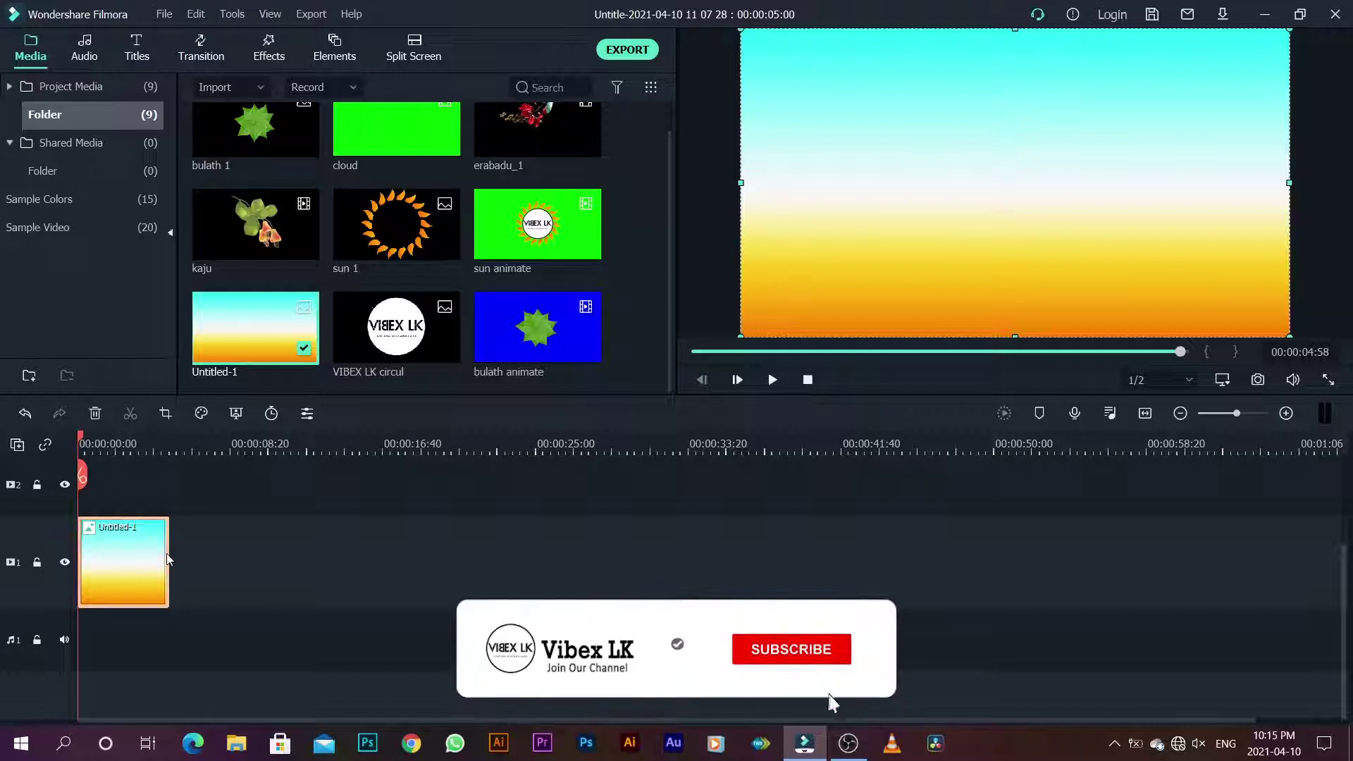
{"action": "left_click_drag", "start_coordinate": [167, 559], "coordinate": [1175, 572]}
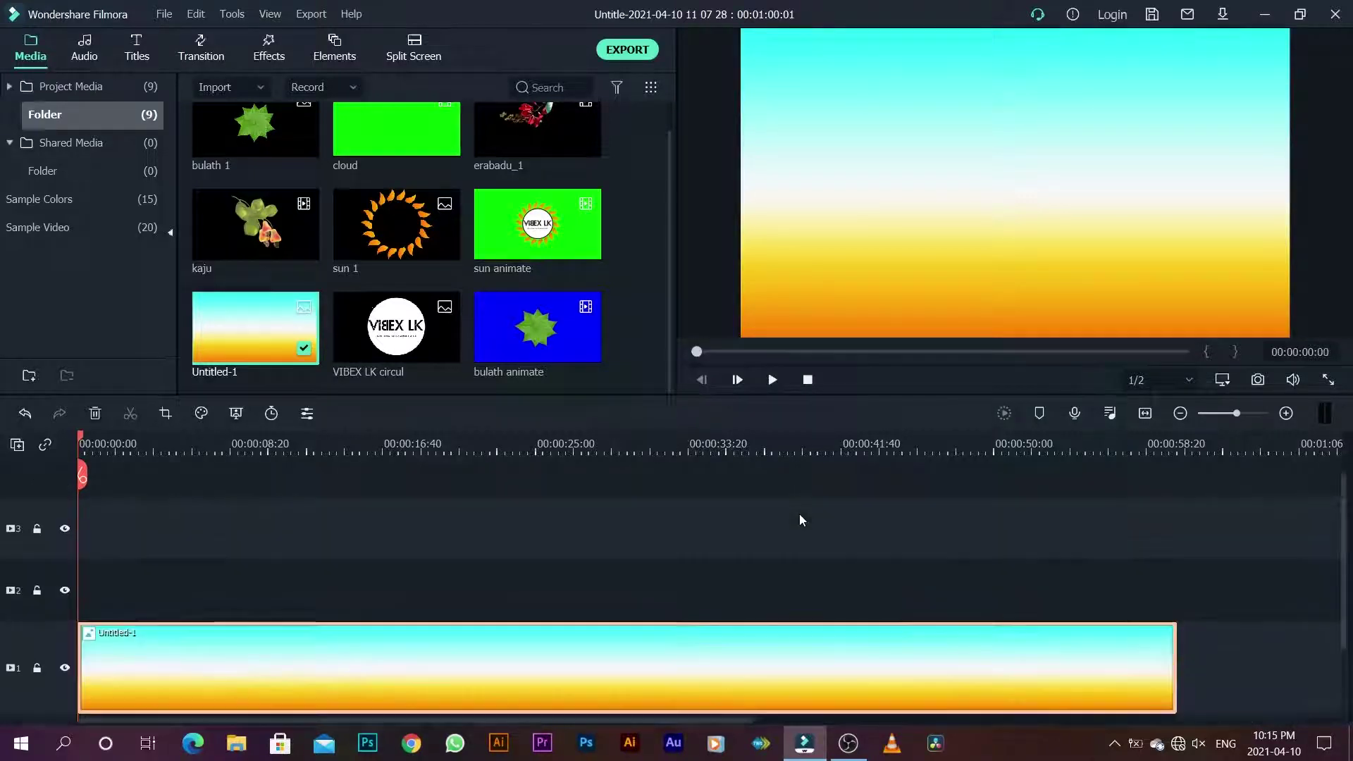
Add nine video tracks to the timeline, up to track 12
{"action": "right_click", "coordinate": [22, 494]}
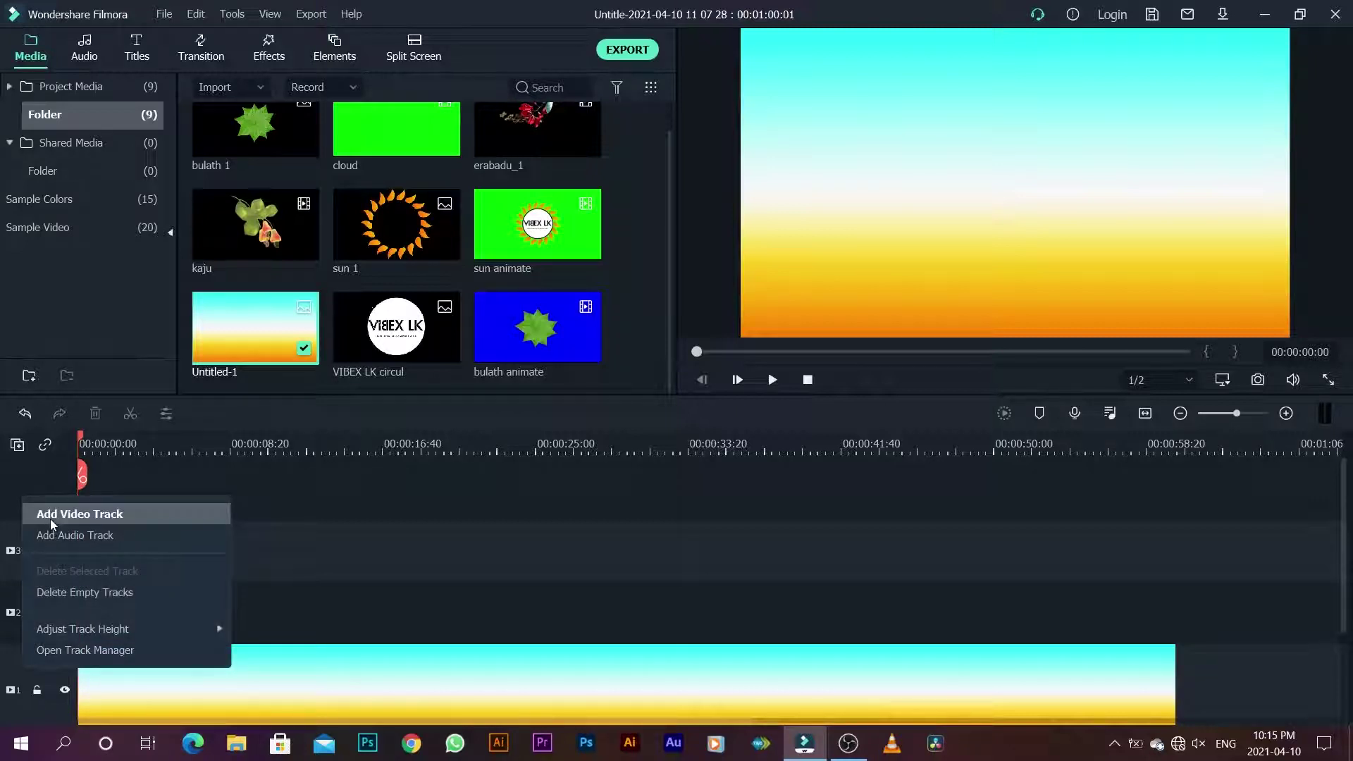
{"action": "left_click", "coordinate": [49, 518]}
{"action": "right_click", "coordinate": [32, 503]}
{"action": "left_click", "coordinate": [52, 519]}
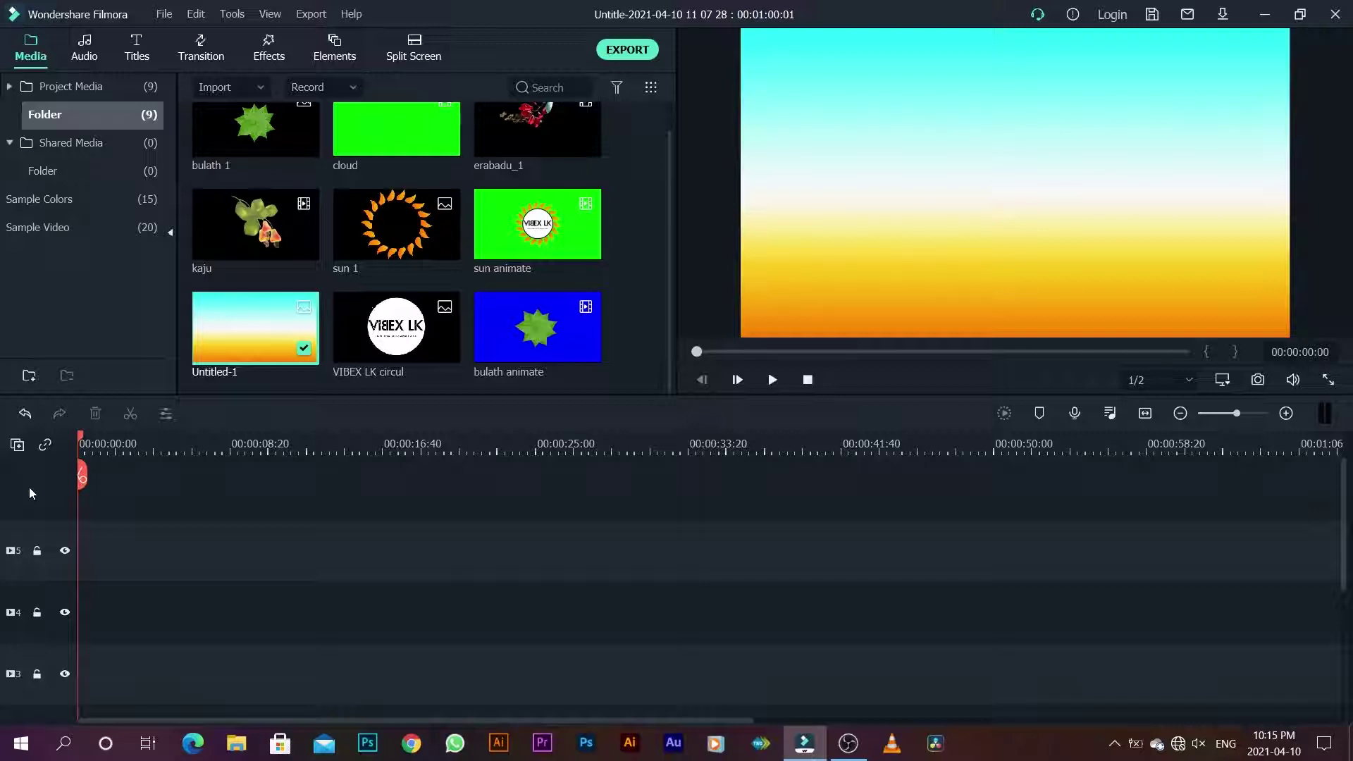
{"action": "right_click", "coordinate": [34, 494]}
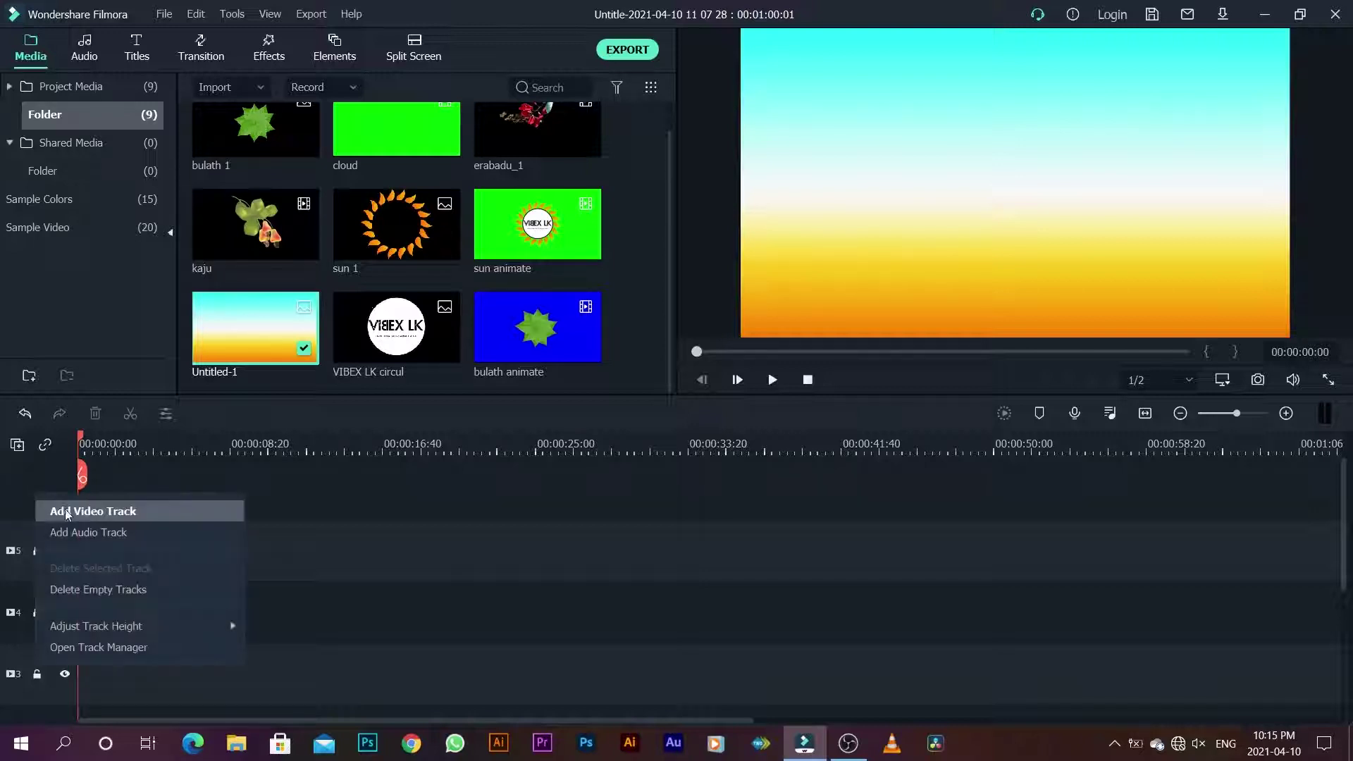
{"action": "left_click", "coordinate": [65, 513]}
{"action": "right_click", "coordinate": [29, 484]}
{"action": "left_click", "coordinate": [45, 499]}
{"action": "right_click", "coordinate": [34, 494]}
{"action": "left_click", "coordinate": [56, 508]}
{"action": "right_click", "coordinate": [34, 482]}
{"action": "left_click", "coordinate": [40, 492]}
{"action": "right_click", "coordinate": [31, 494]}
{"action": "left_click", "coordinate": [41, 504]}
{"action": "right_click", "coordinate": [34, 505]}
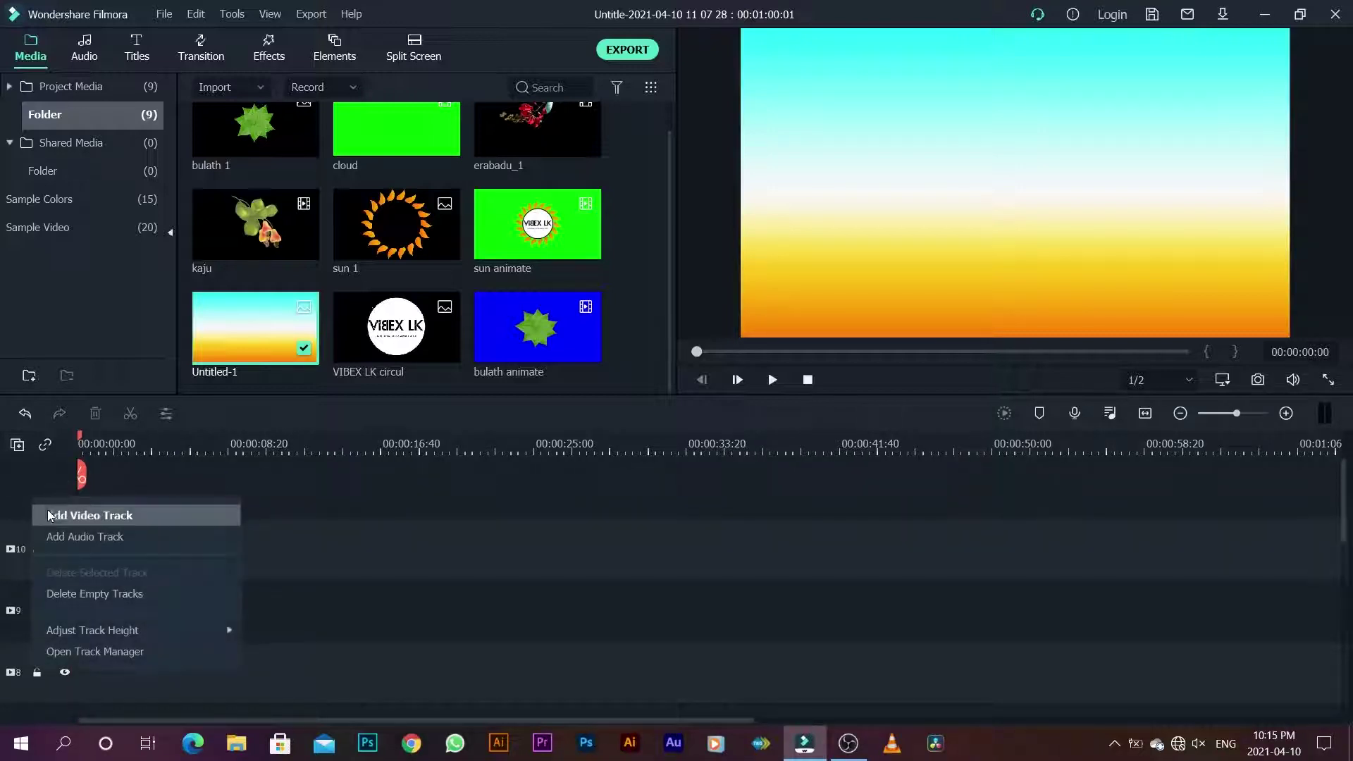
{"action": "left_click", "coordinate": [45, 508]}
{"action": "right_click", "coordinate": [43, 482]}
{"action": "left_click", "coordinate": [50, 497]}
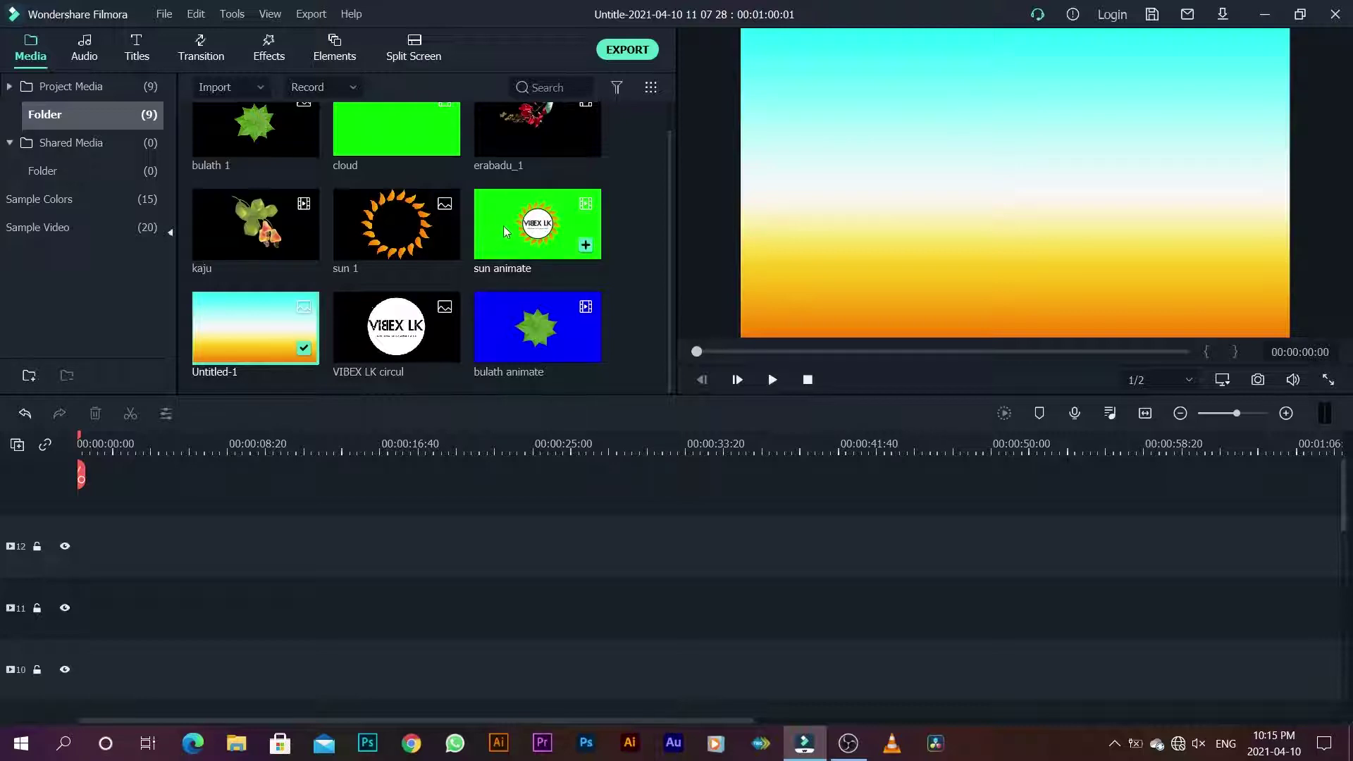
Place the sun animate video at the start of track 12 and match the project settings to 1920 x 1080 25fps
{"action": "left_click_drag", "start_coordinate": [525, 240], "coordinate": [129, 524]}
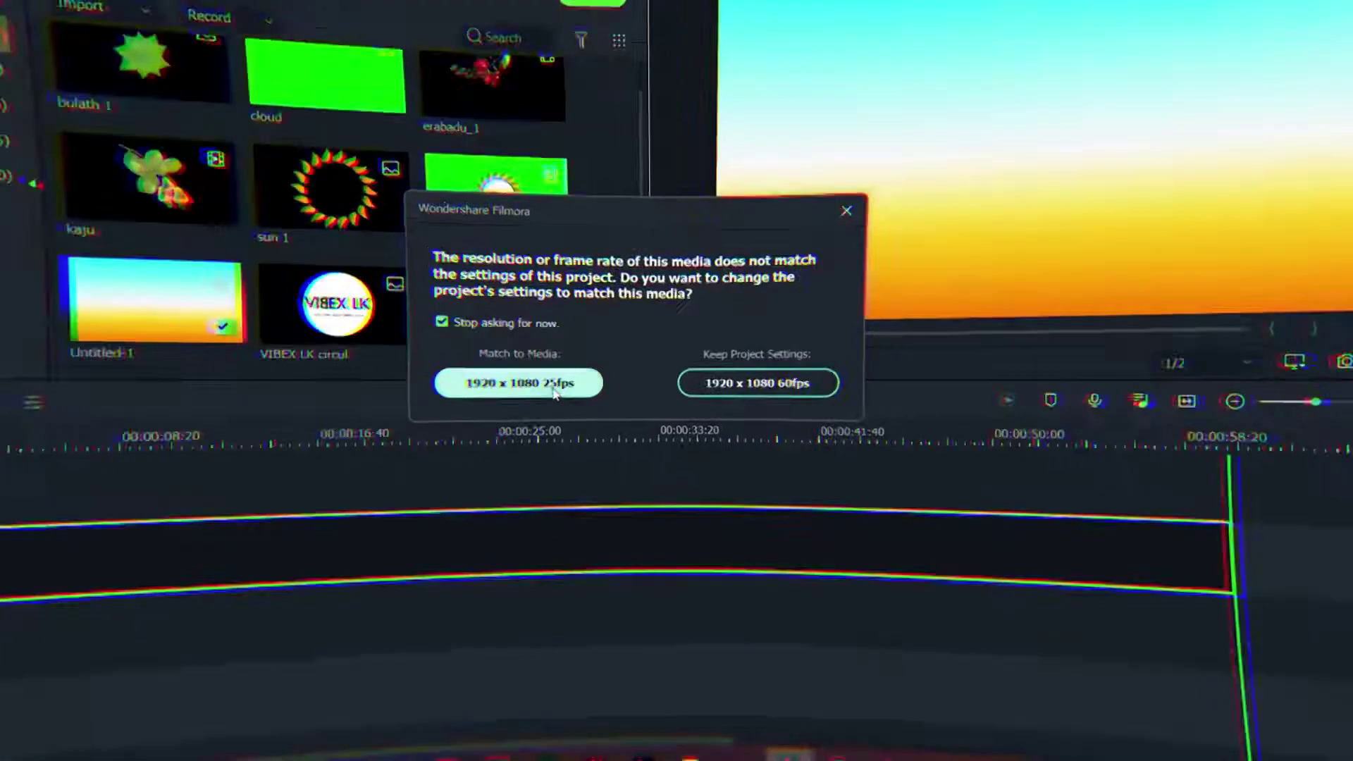
{"action": "left_click", "coordinate": [554, 397]}
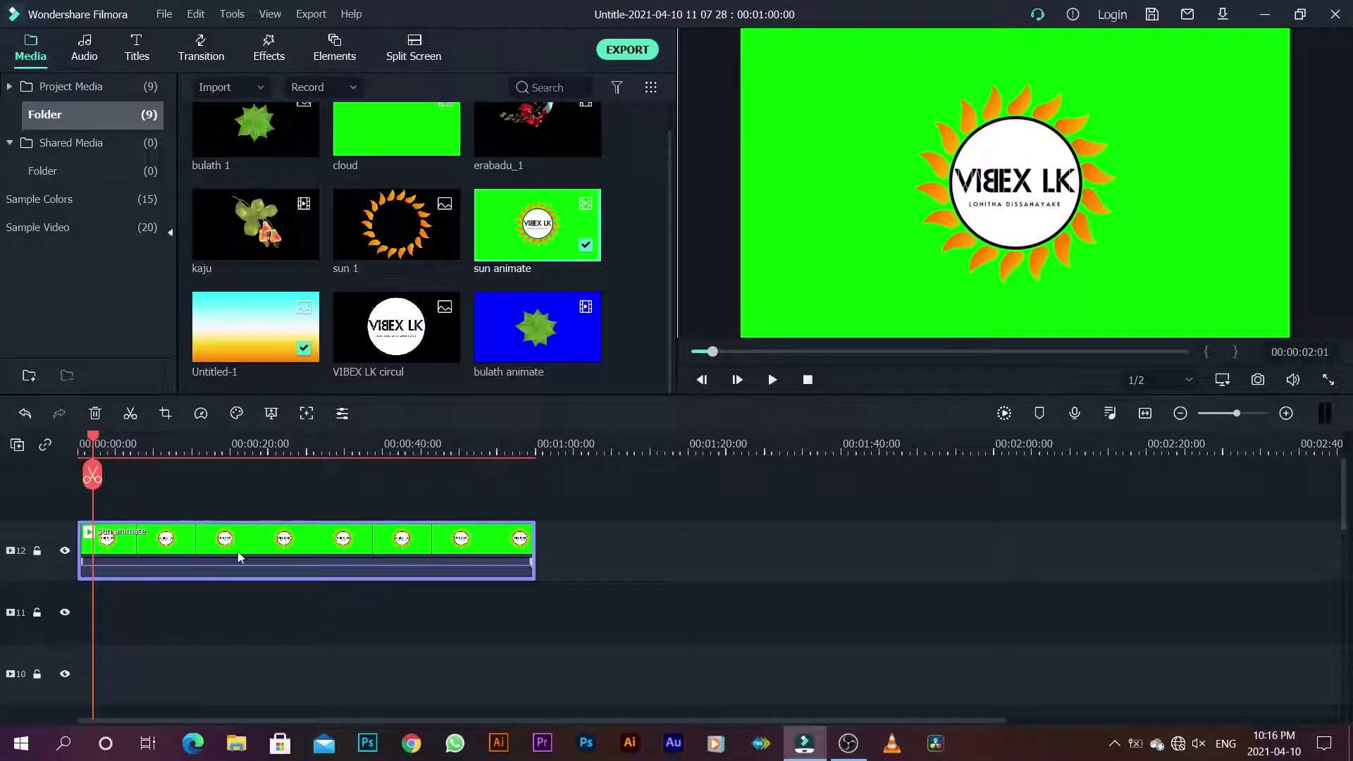
Remove the green background of the sun animate clip by enabling Chroma Key in its properties
{"action": "right_click", "coordinate": [167, 541]}
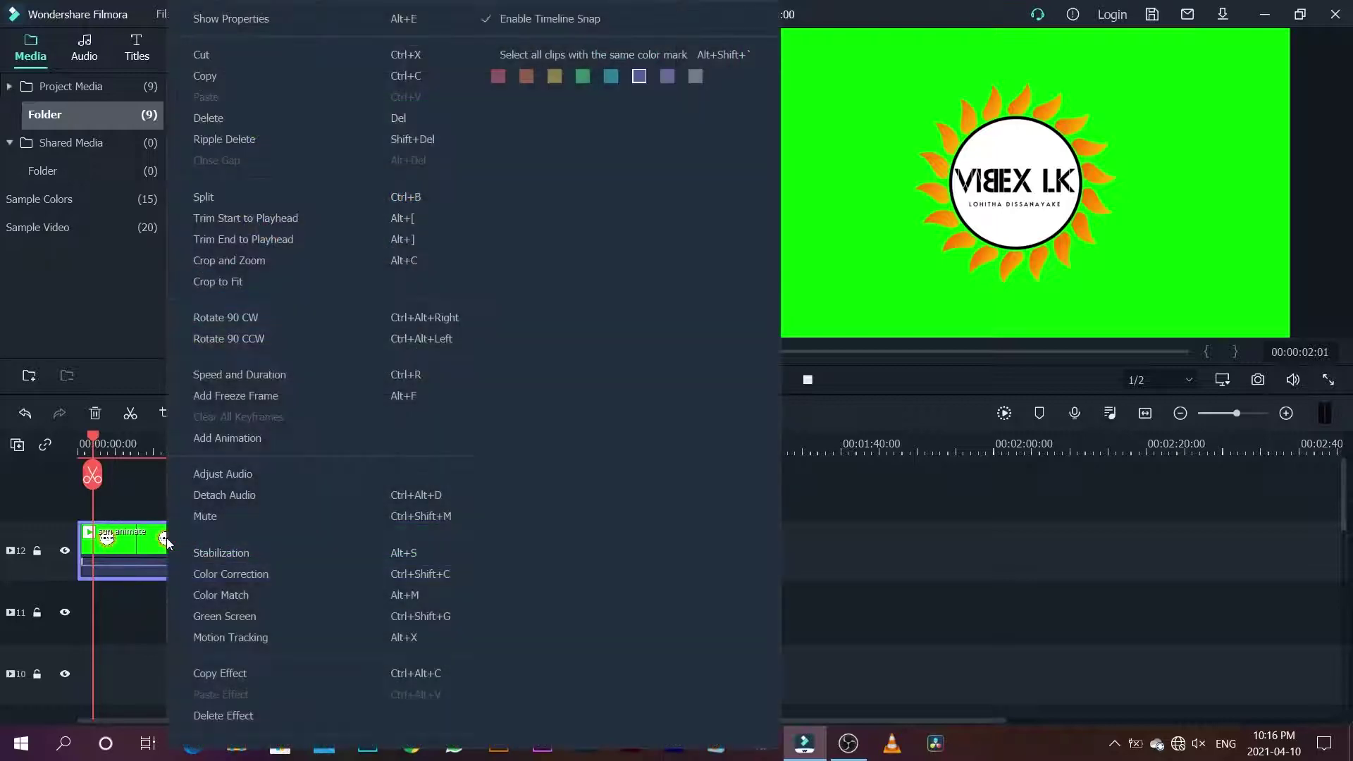
{"action": "left_click", "coordinate": [251, 21]}
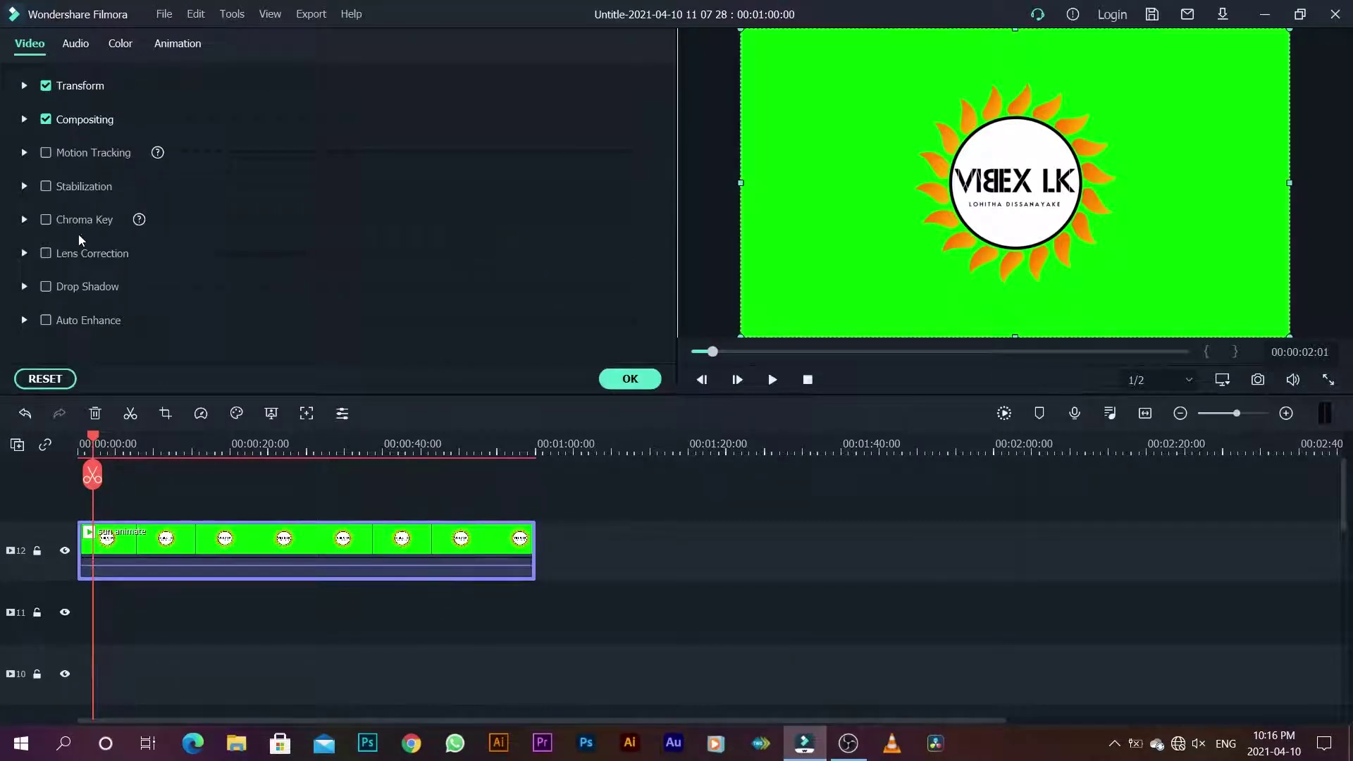
{"action": "left_click", "coordinate": [75, 222]}
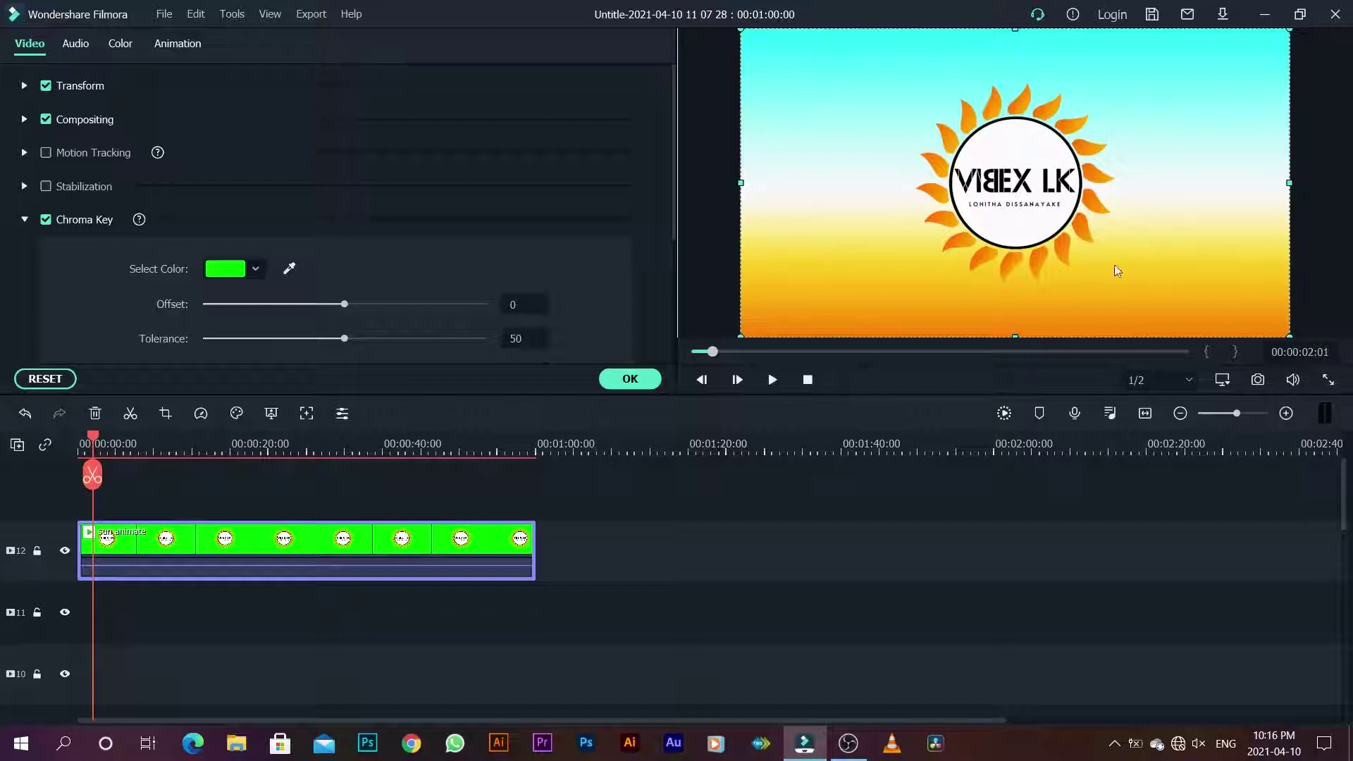
{"action": "left_click", "coordinate": [645, 381]}
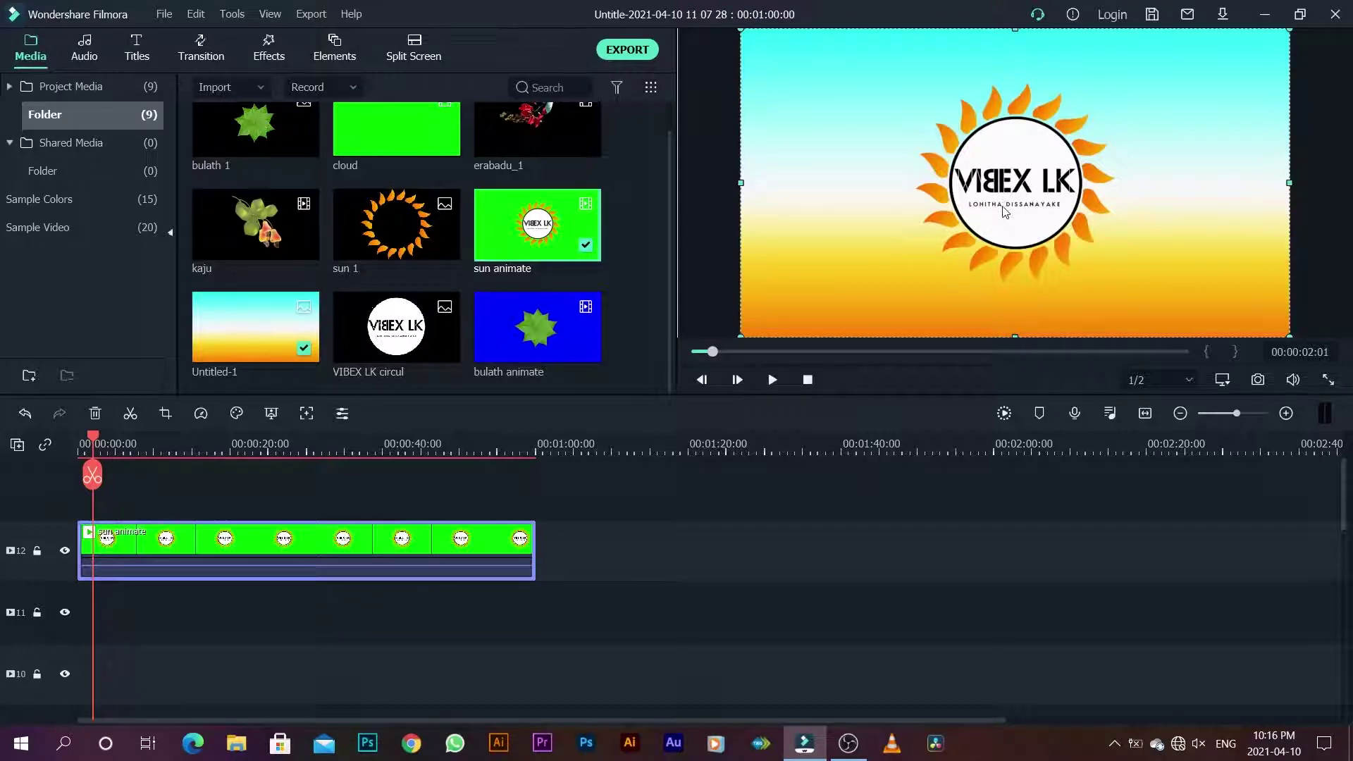
Scale the sun animate clip down to about 80% and position the logo centred in the upper half of the frame
{"action": "left_click_drag", "start_coordinate": [1002, 206], "coordinate": [1000, 168]}
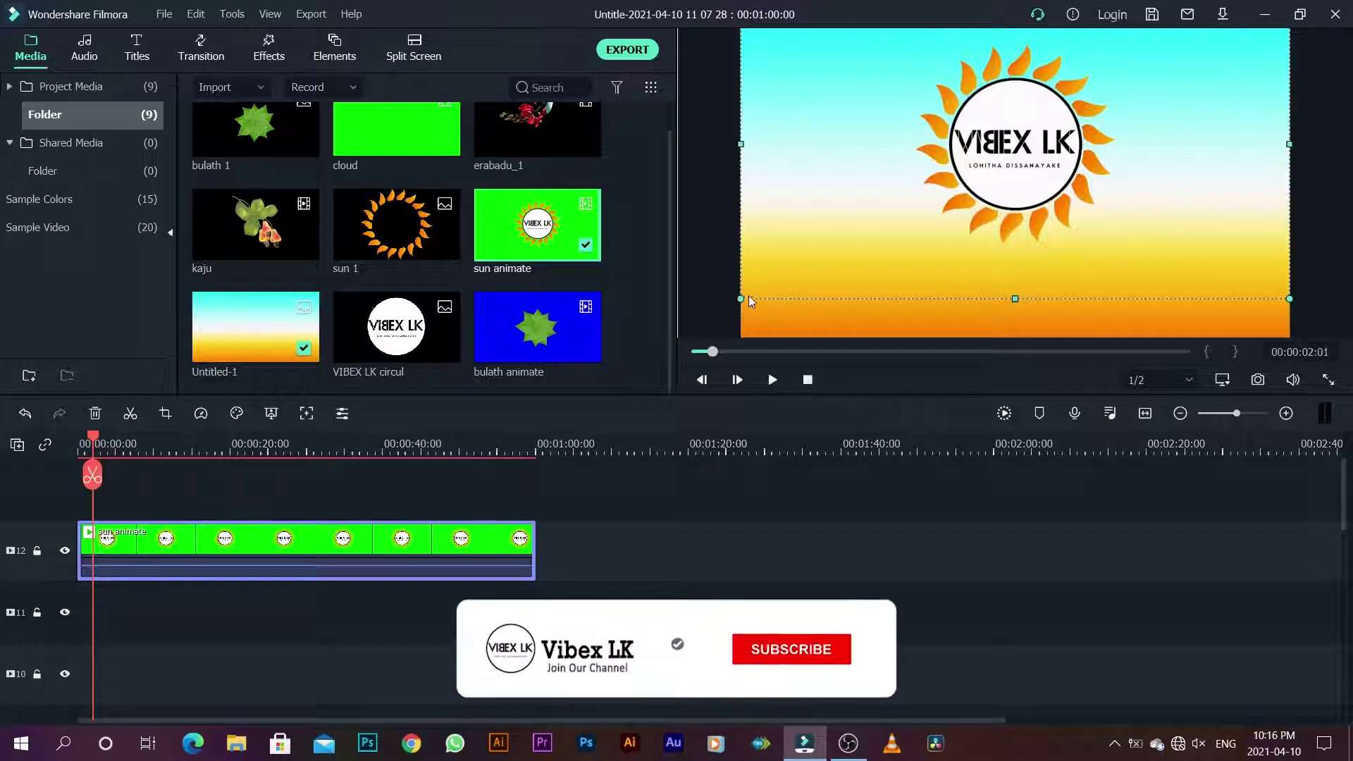
{"action": "left_click_drag", "start_coordinate": [741, 299], "coordinate": [809, 258]}
{"action": "left_click_drag", "start_coordinate": [1062, 150], "coordinate": [1028, 157]}
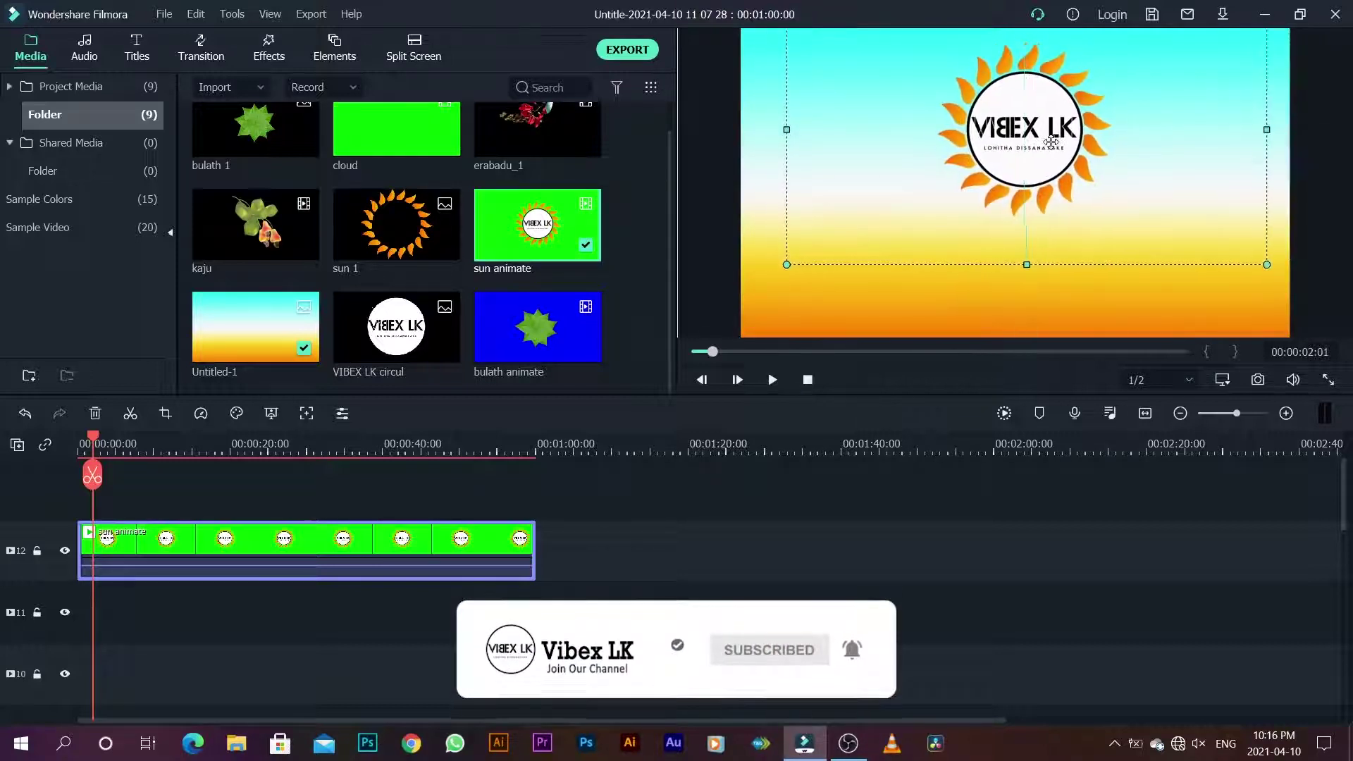
{"action": "left_click_drag", "start_coordinate": [1255, 265], "coordinate": [1212, 242]}
{"action": "left_click_drag", "start_coordinate": [1024, 138], "coordinate": [1045, 145]}
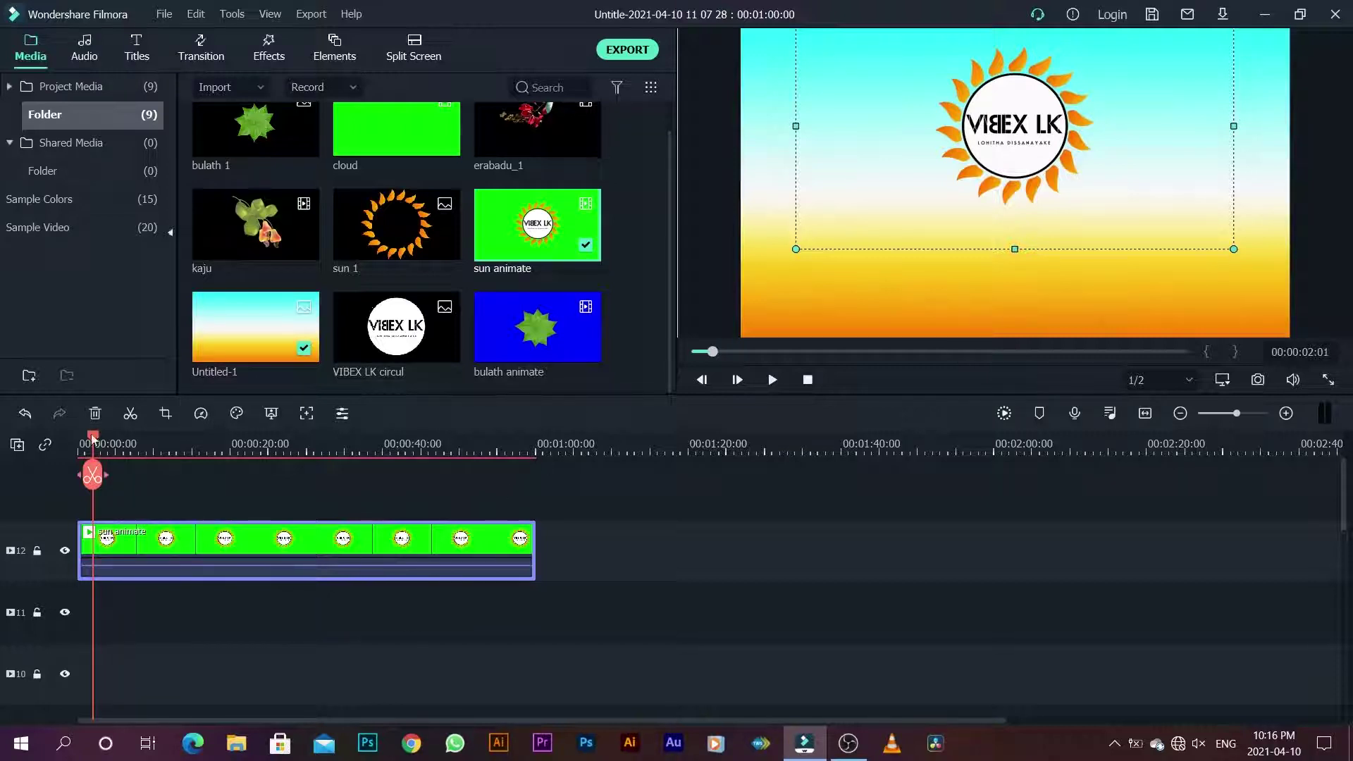
Play the composition from the start to check the rotating sun logo over the gradient background
{"action": "left_click_drag", "start_coordinate": [93, 437], "coordinate": [50, 449]}
{"action": "key", "text": "space"}
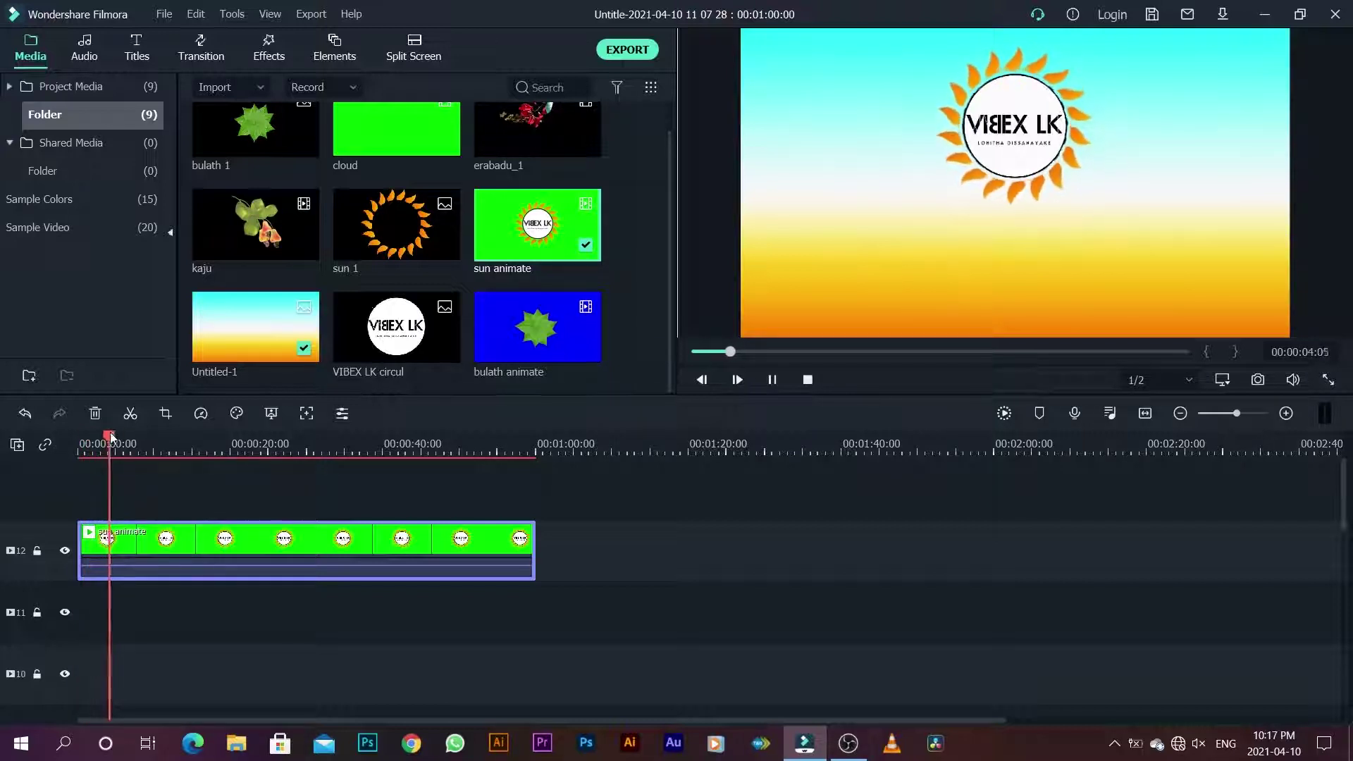
Stop playback, scrub through about the first five seconds of the sun logo and return to the start
{"action": "key", "text": "space"}
{"action": "left_click_drag", "start_coordinate": [124, 438], "coordinate": [28, 445]}
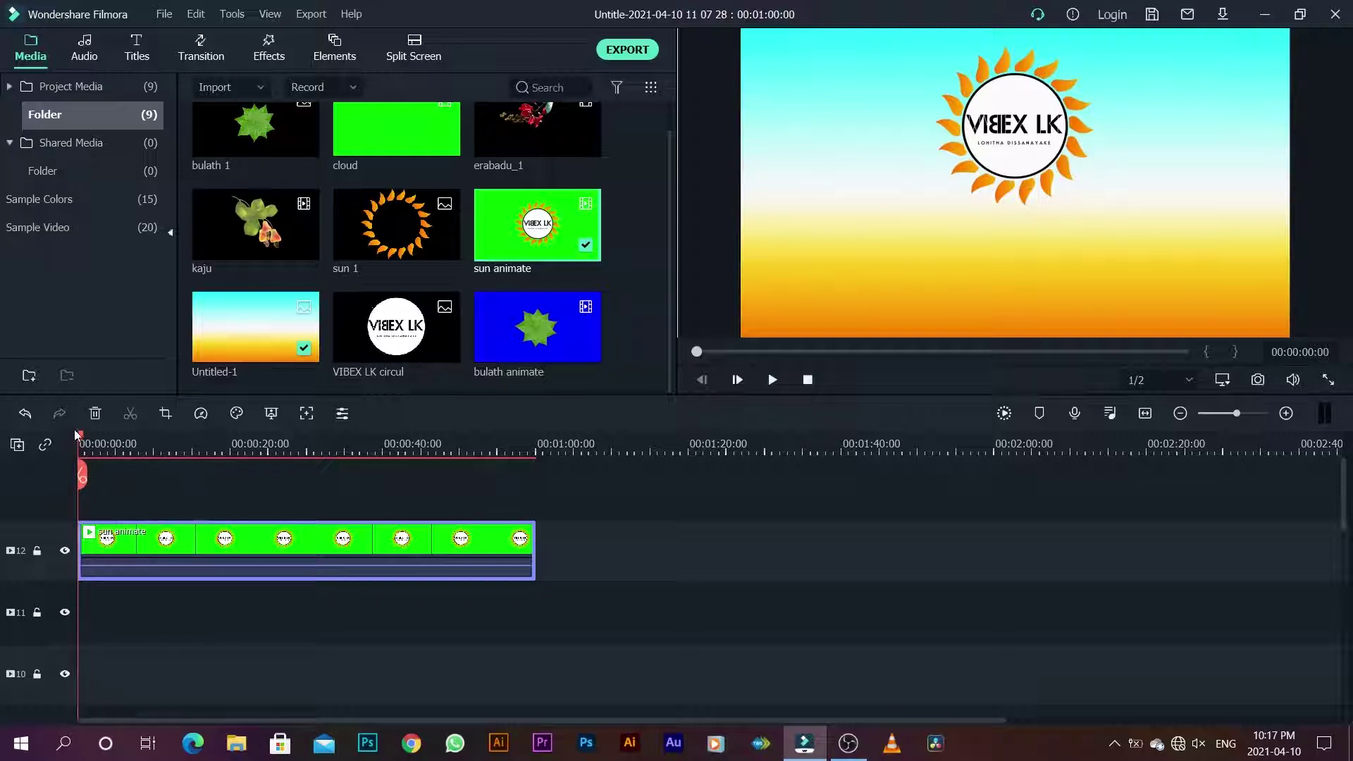
{"action": "left_click_drag", "start_coordinate": [80, 438], "coordinate": [117, 441]}
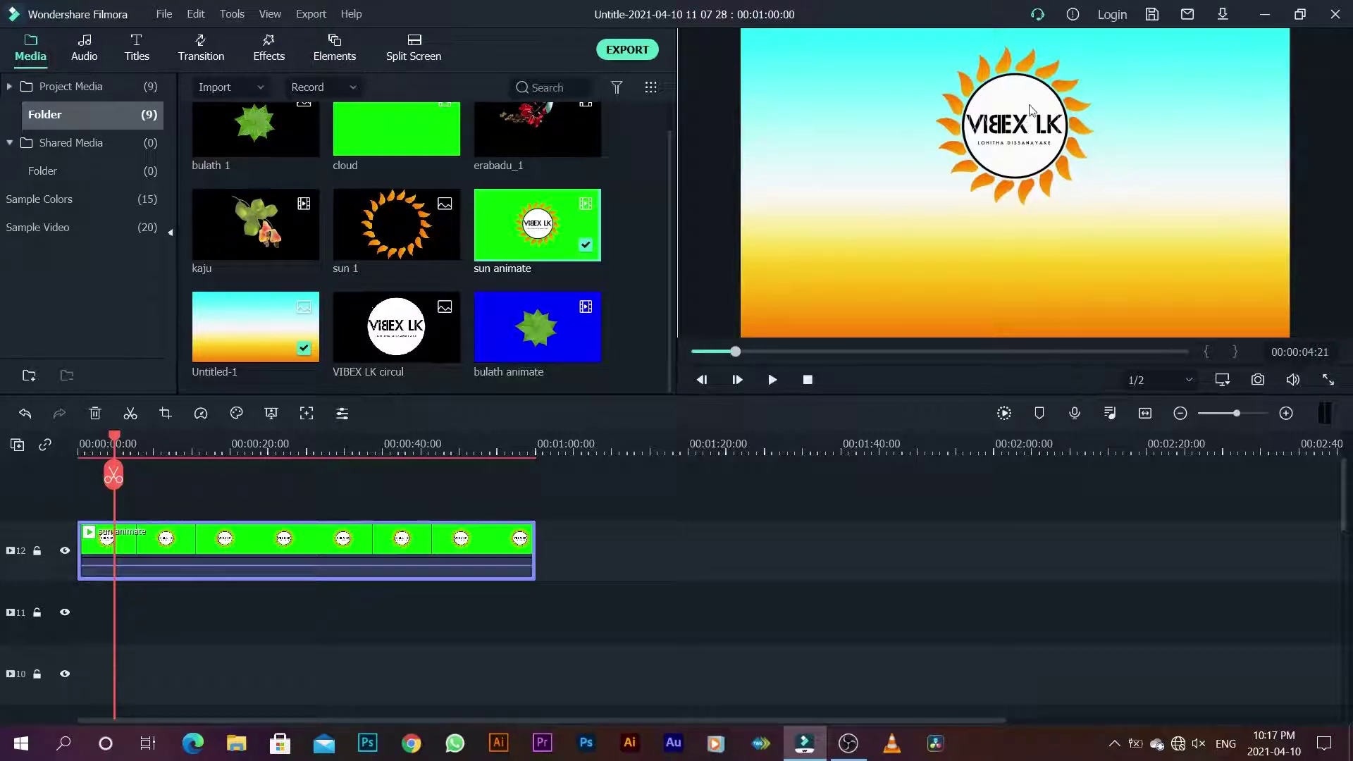
{"action": "left_click_drag", "start_coordinate": [121, 438], "coordinate": [70, 444]}
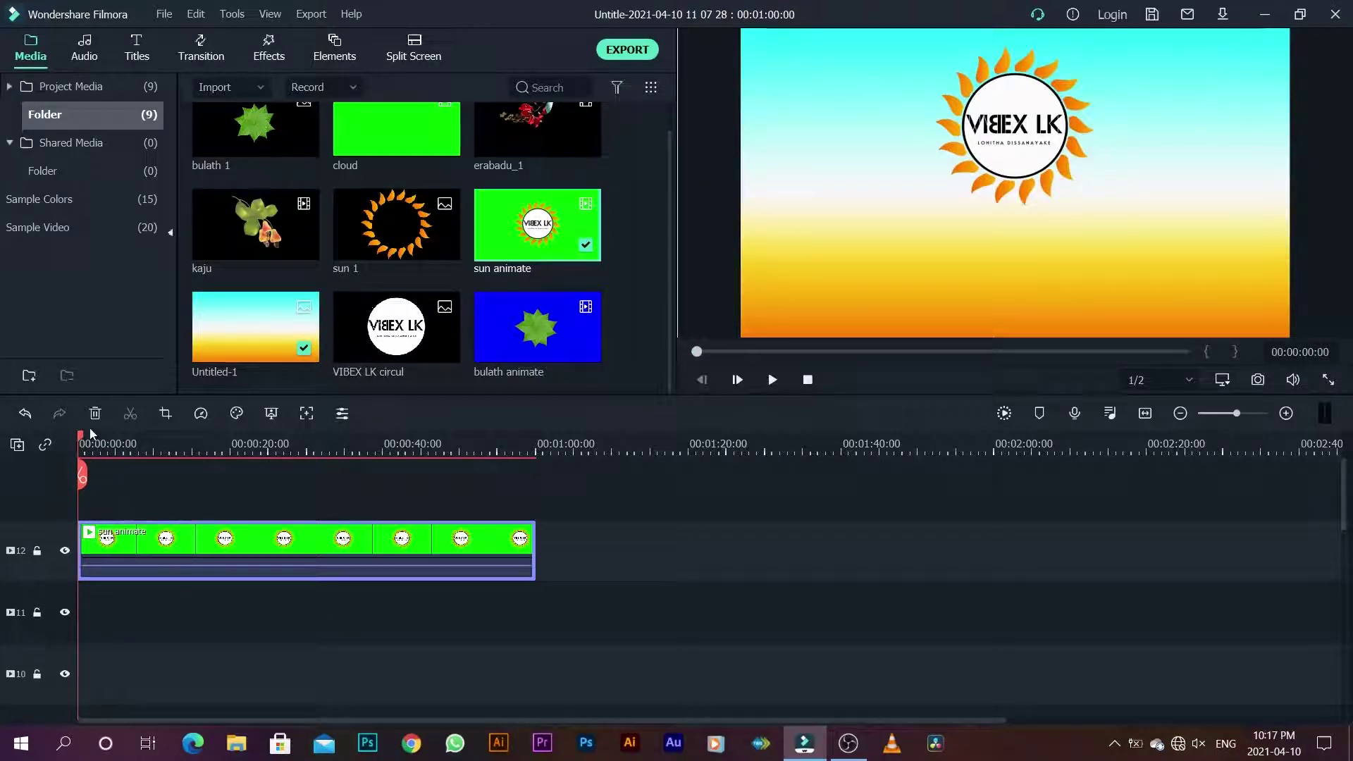
Add custom animation keyframes to the sun animate clip at its start and at about 5 seconds
{"action": "right_click", "coordinate": [135, 546]}
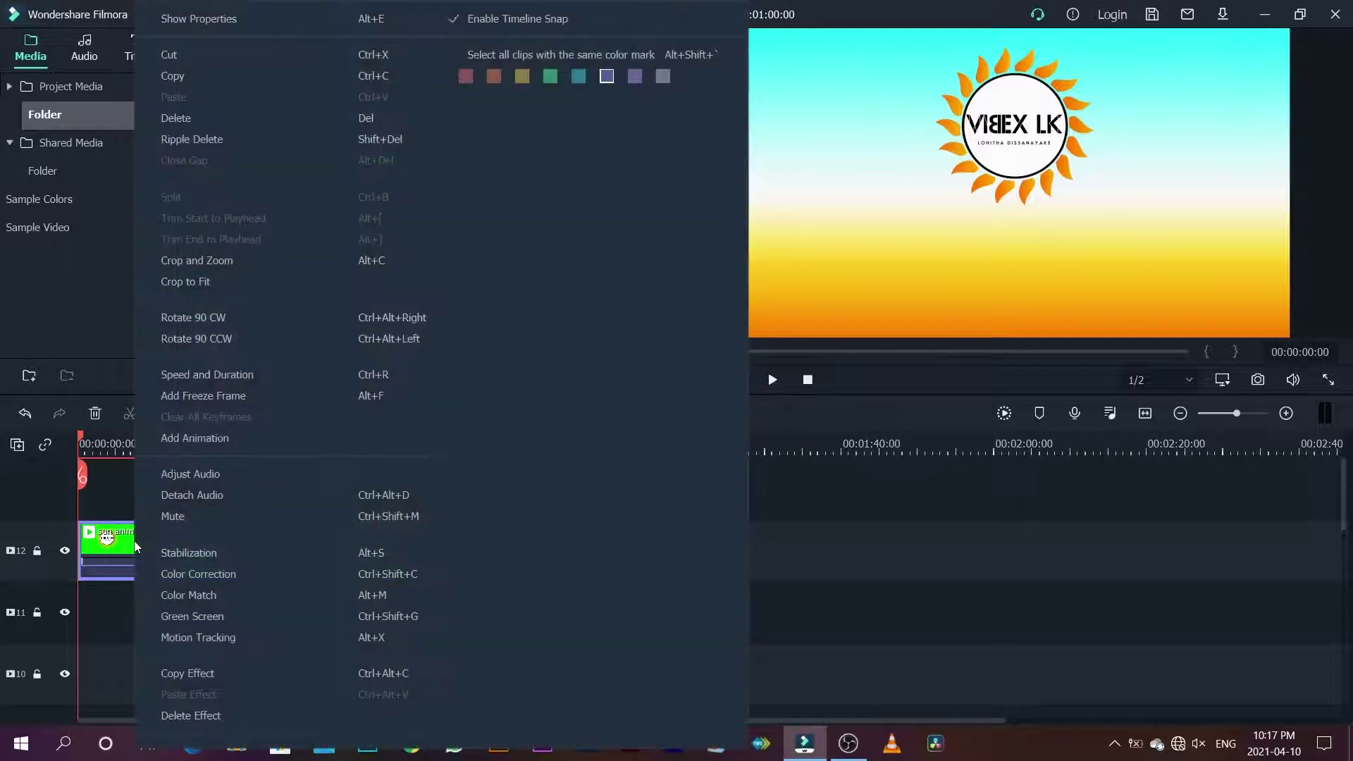
{"action": "left_click", "coordinate": [177, 439]}
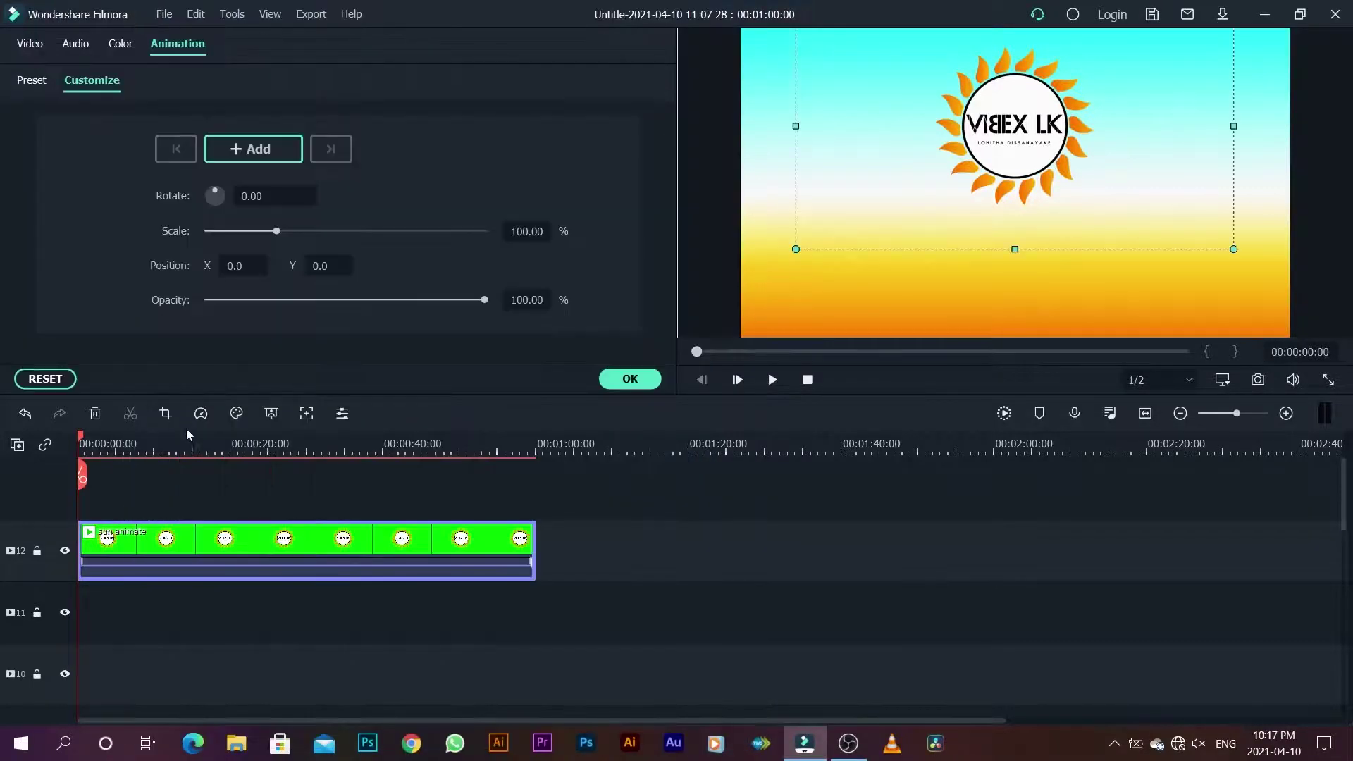
{"action": "left_click", "coordinate": [265, 156]}
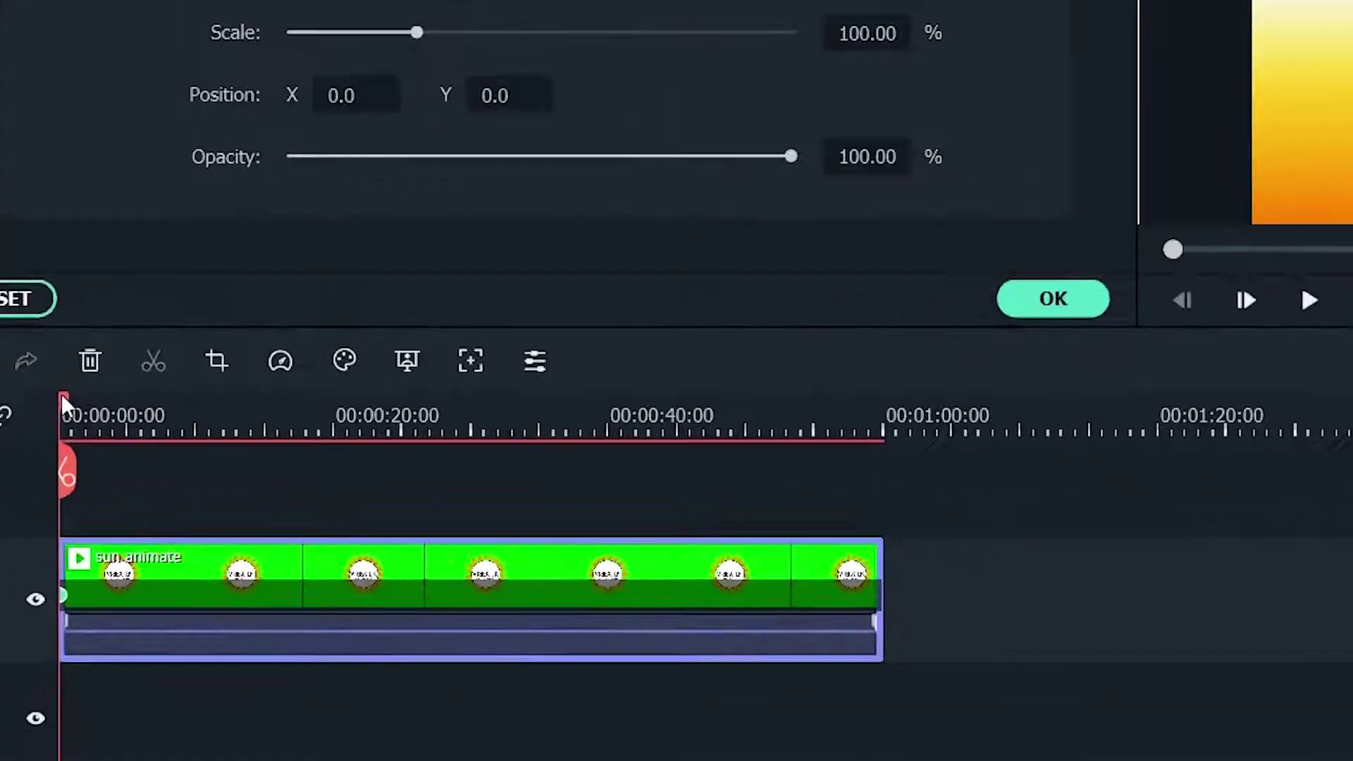
{"action": "left_click_drag", "start_coordinate": [62, 403], "coordinate": [125, 411]}
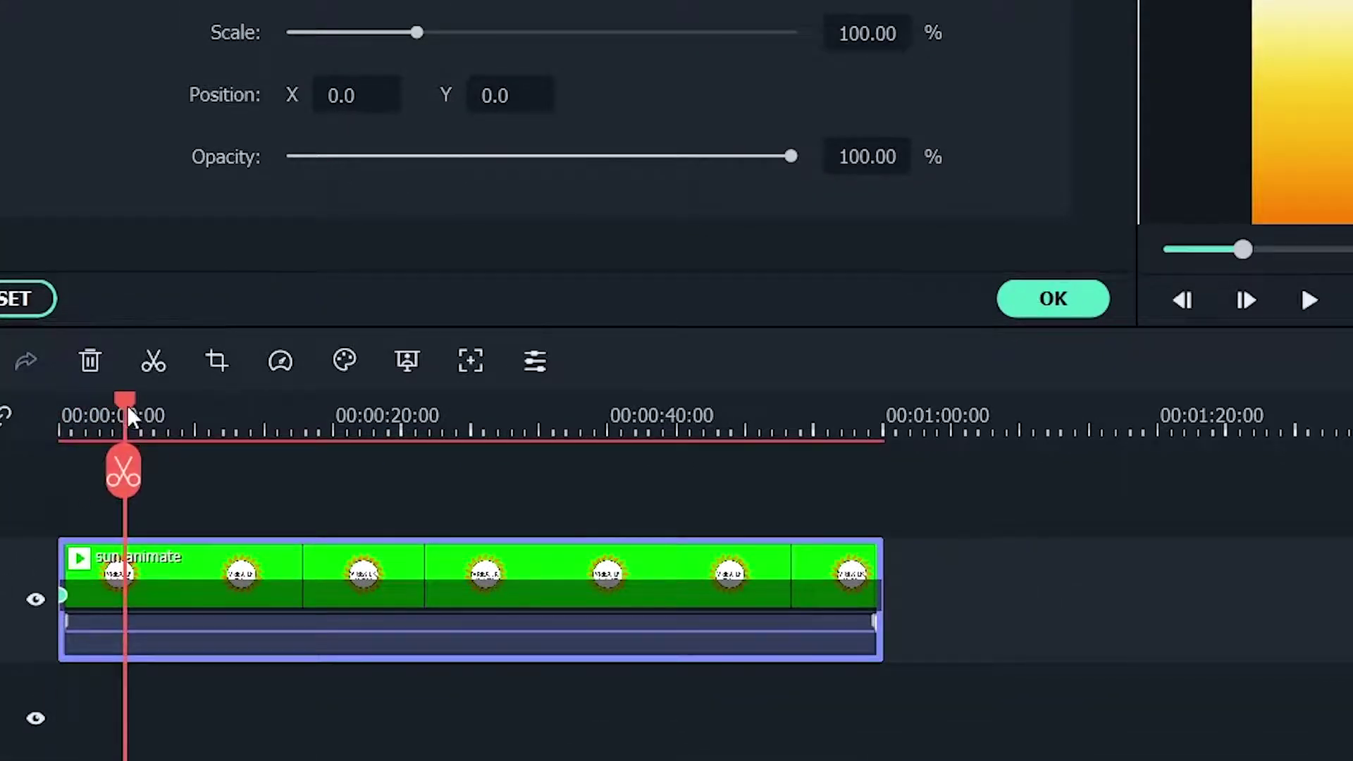
{"action": "left_click_drag", "start_coordinate": [124, 405], "coordinate": [130, 404]}
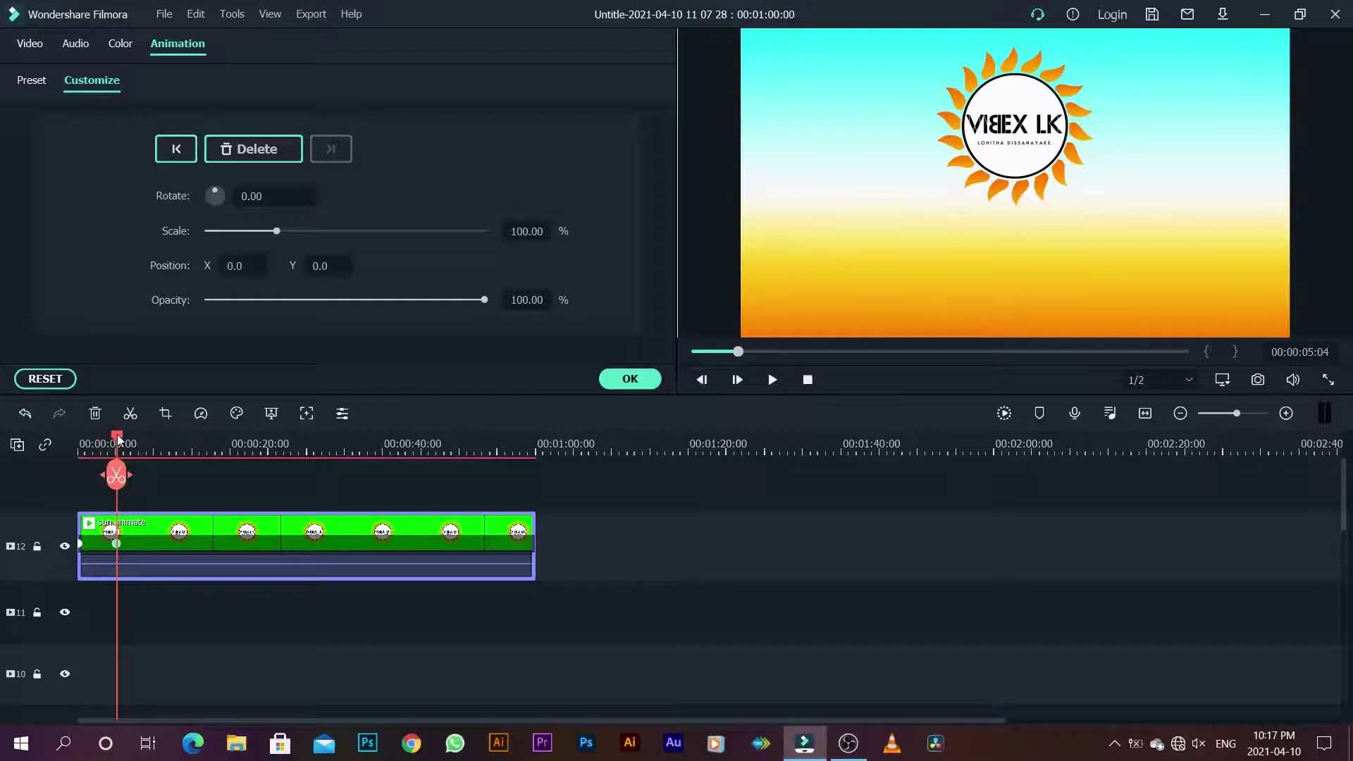
{"action": "left_click_drag", "start_coordinate": [118, 439], "coordinate": [117, 438]}
Set the scale of the sun animate clip's first keyframe to 0% and play the resulting grow-in animation
{"action": "left_click", "coordinate": [80, 543]}
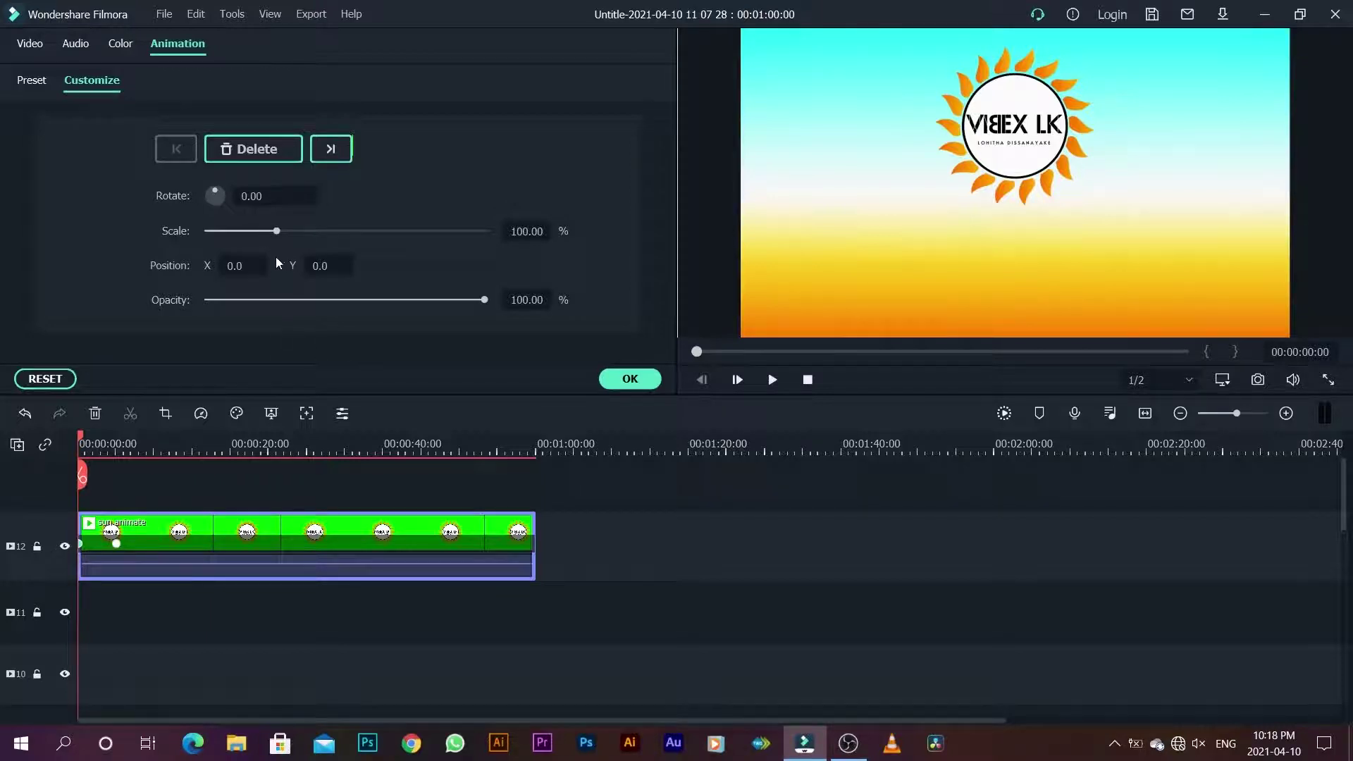
{"action": "left_click_drag", "start_coordinate": [277, 236], "coordinate": [196, 244]}
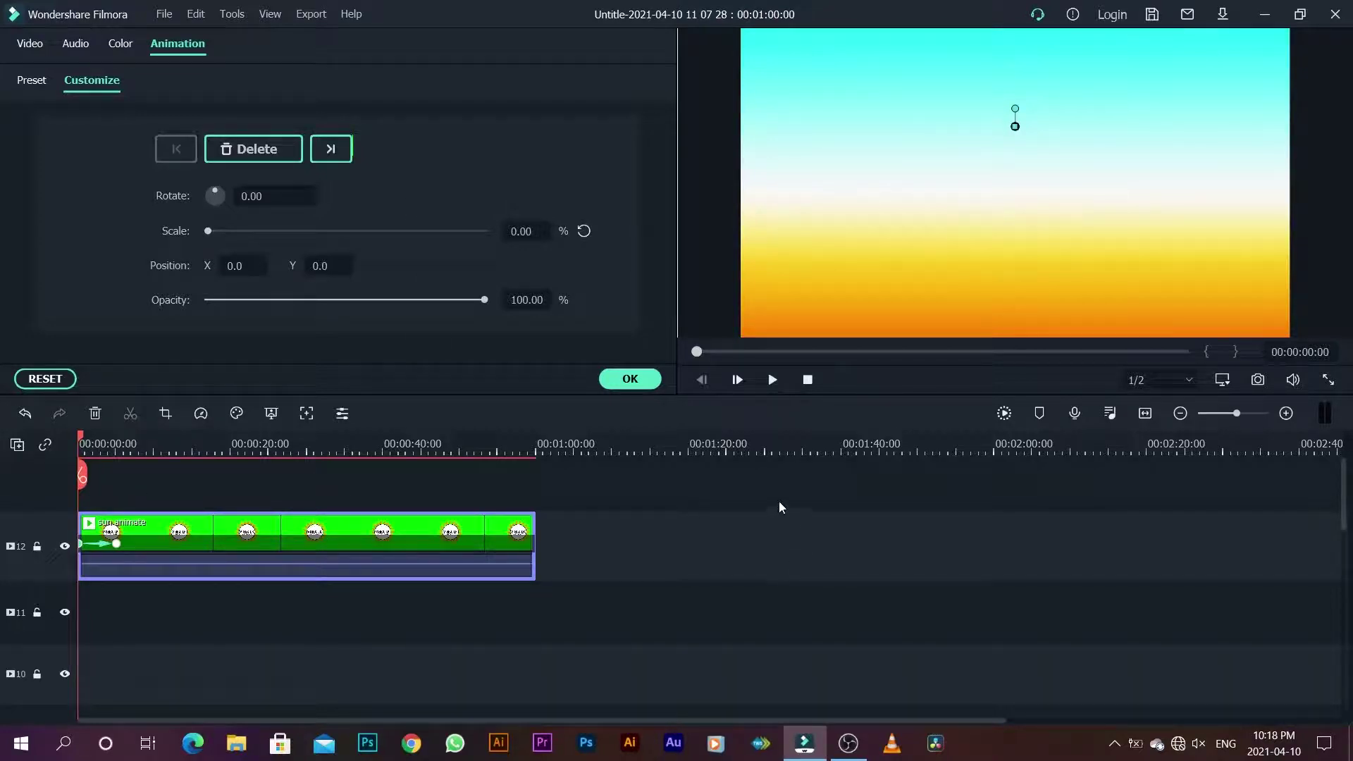
{"action": "left_click", "coordinate": [633, 379]}
{"action": "key", "text": "space"}
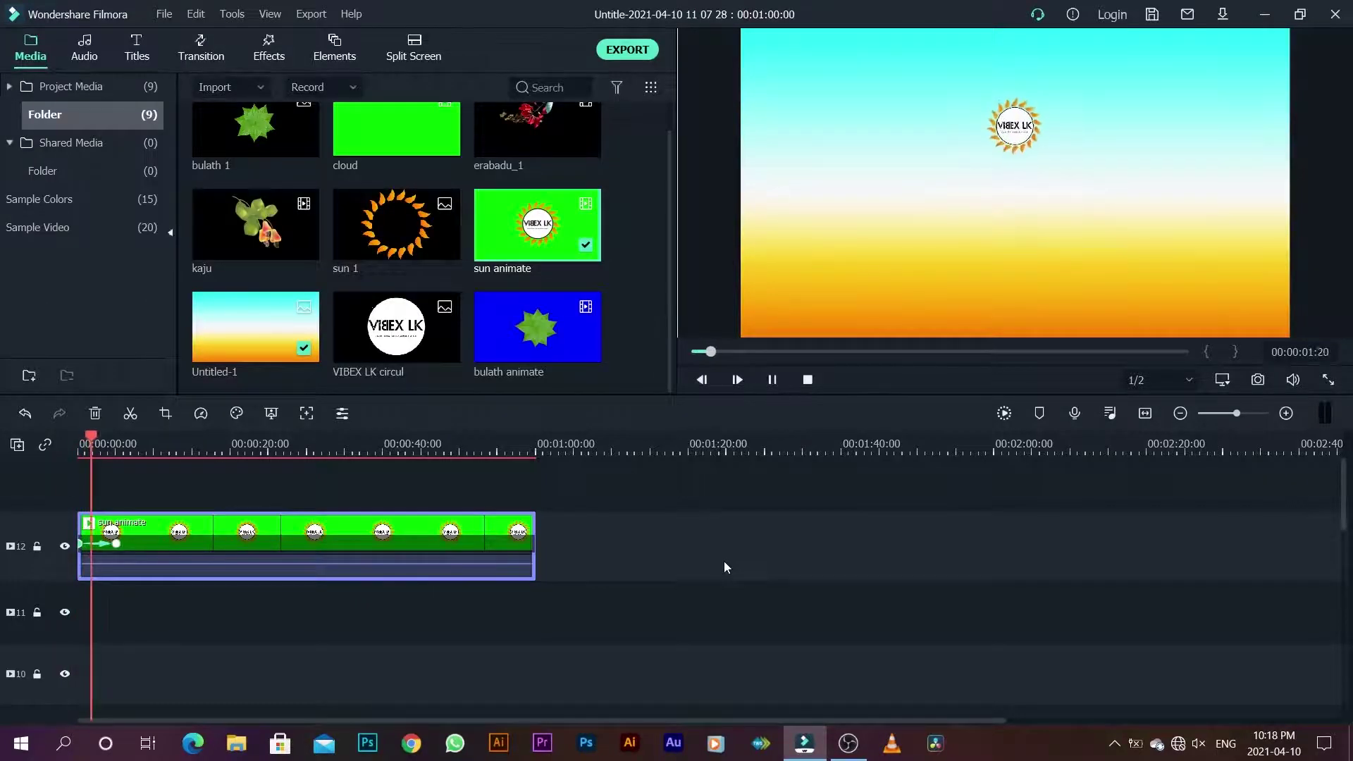